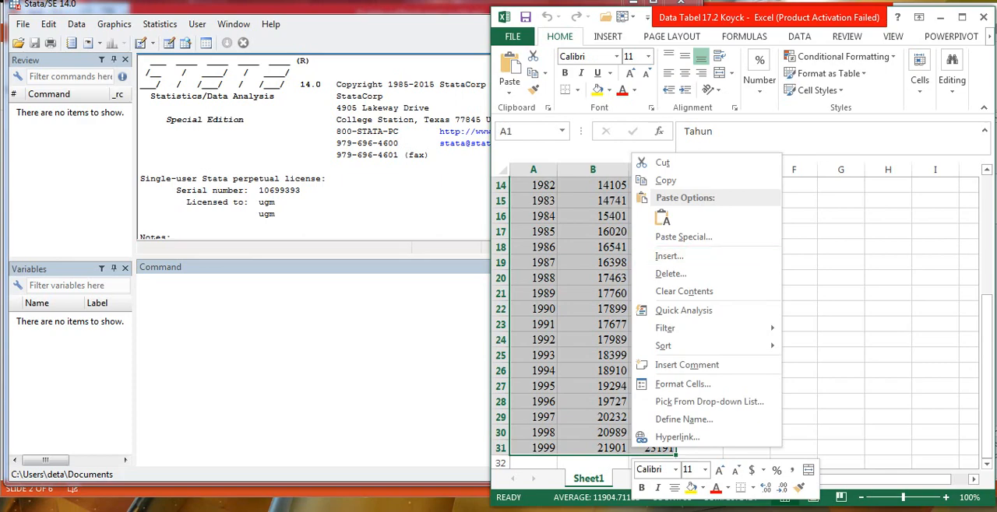
- Copy the selected Tahun, PPCE and PPDI data from Excel into Stata's Data Editor, treating the first row as variable names
left_click(665, 180)
scroll(592, 311, "up", 5)
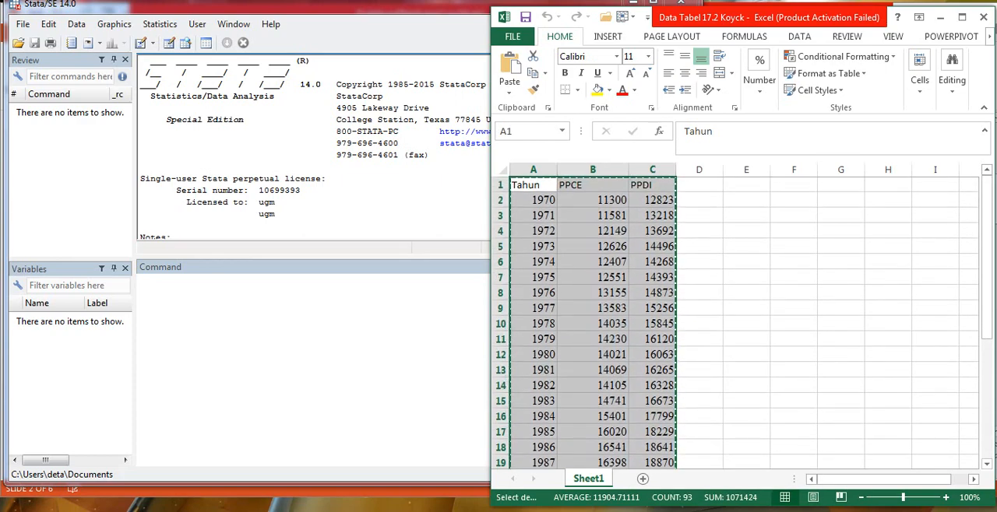
left_click(308, 334)
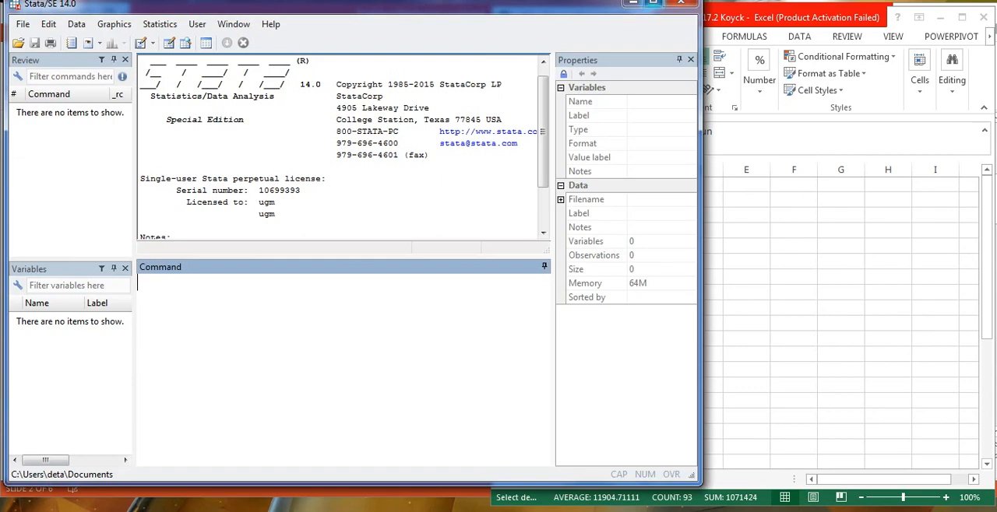
left_click(169, 43)
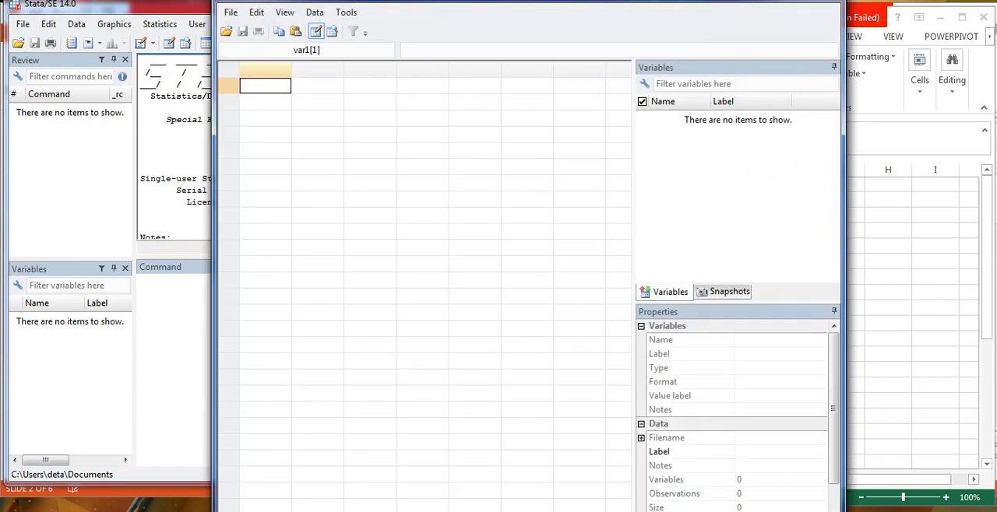
key("ctrl+v")
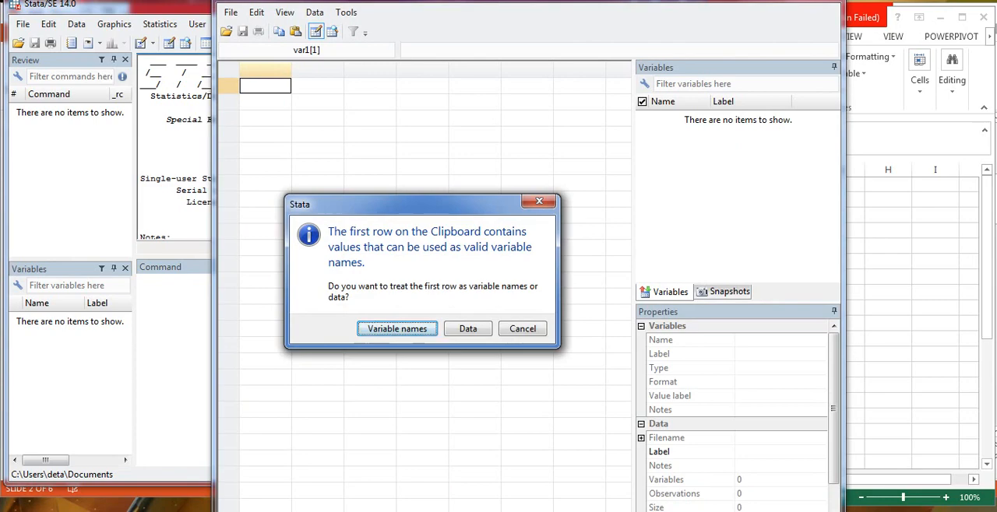
key("Return")
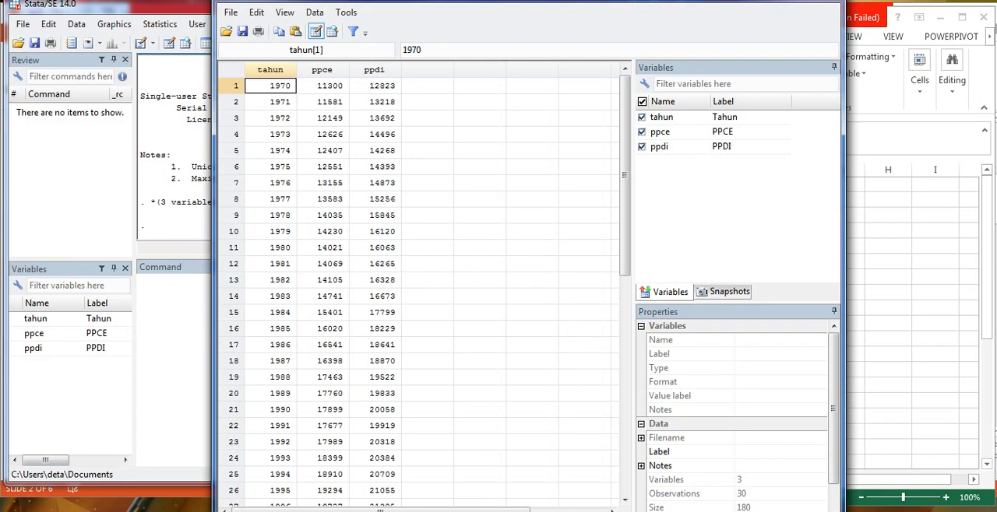
- Declare the dataset as time series with tahun as the time variable using tsset
left_click(171, 311)
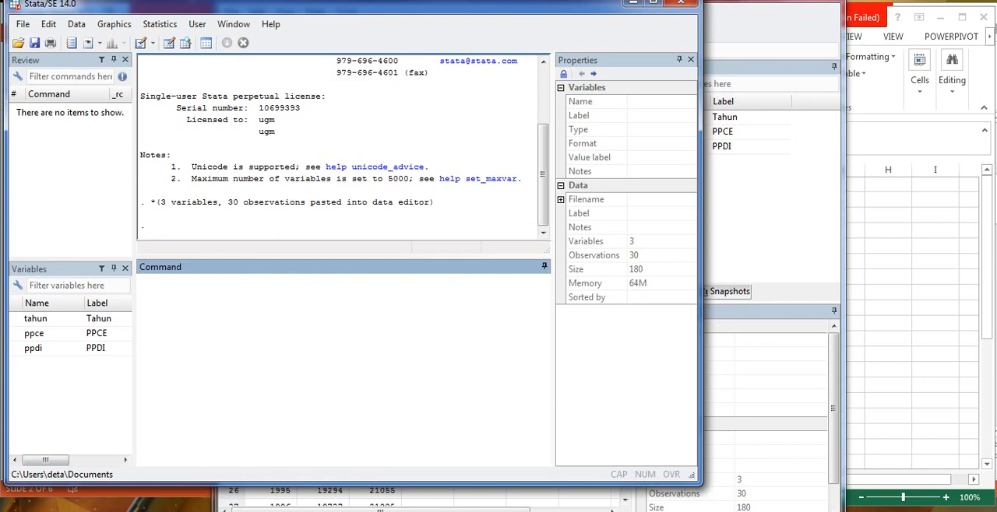
type("tsset")
left_click(15, 319)
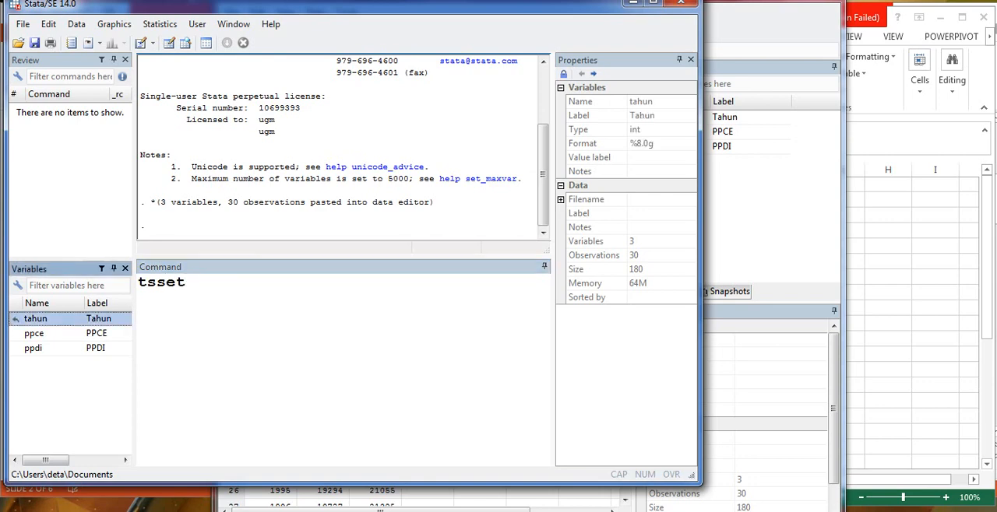
key("Return")
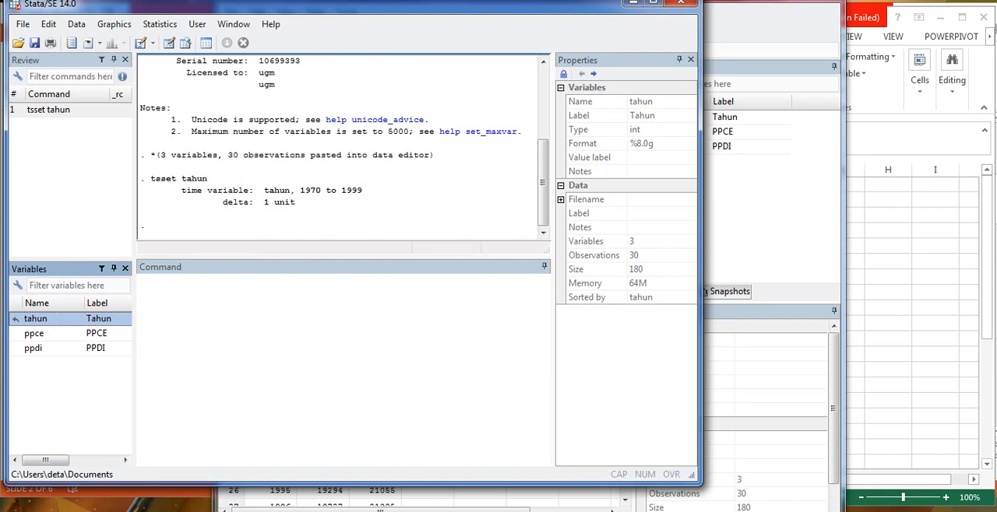
- Run a regression of ppce on ppdi with the reg command
left_click(204, 297)
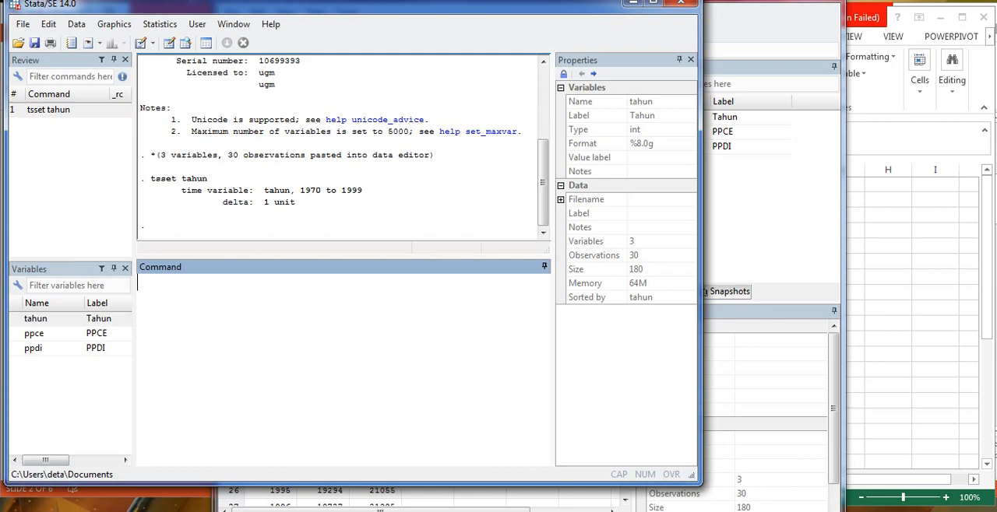
type("reg")
left_click(15, 333)
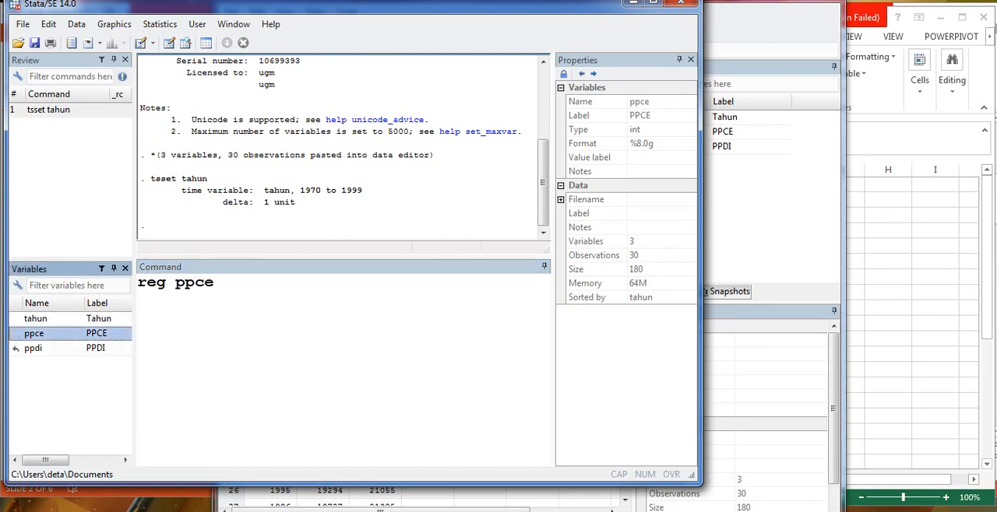
left_click(16, 348)
key("Return")
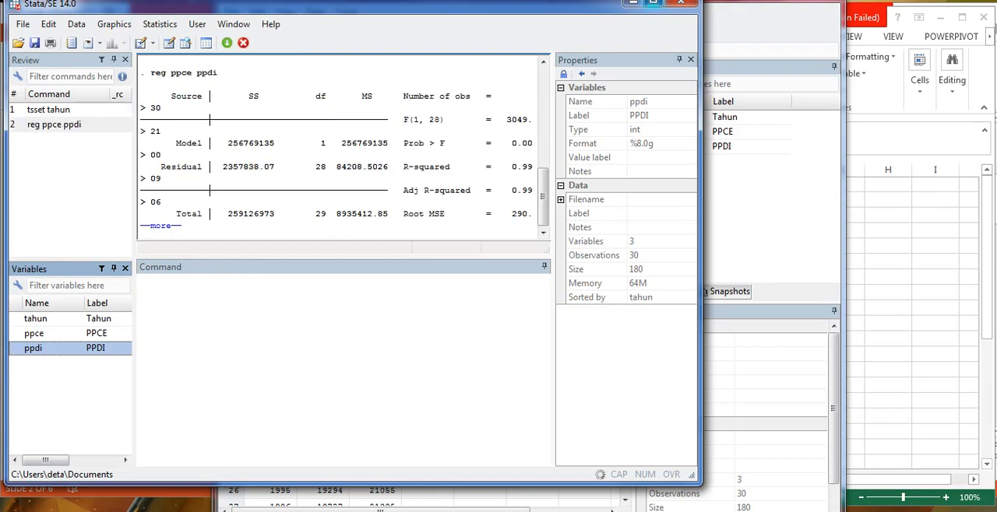
- Maximize the Stata window and advance the paused regression output to its coefficient table
left_click(654, 3)
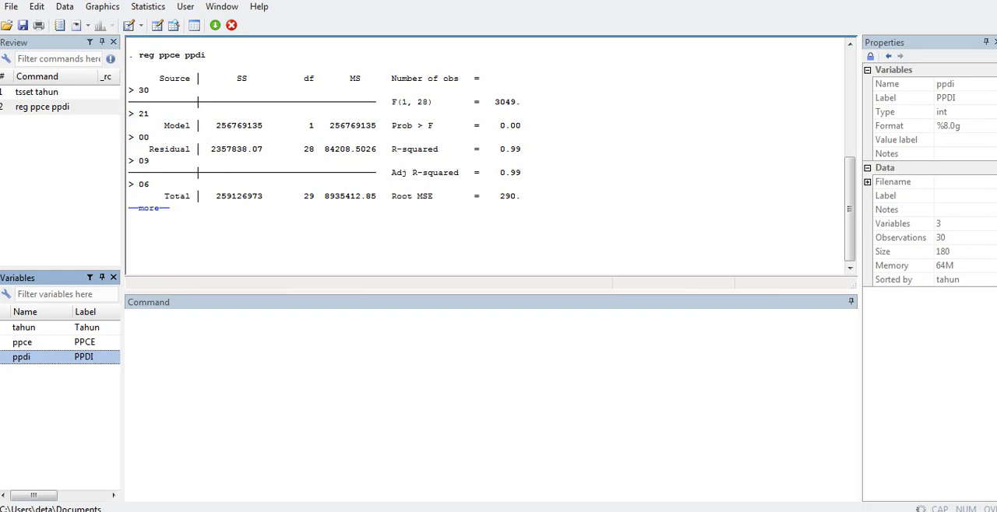
mouse_move(850, 209)
left_mouse_down()
mouse_move(849, 172)
mouse_move(849, 204)
left_mouse_up()
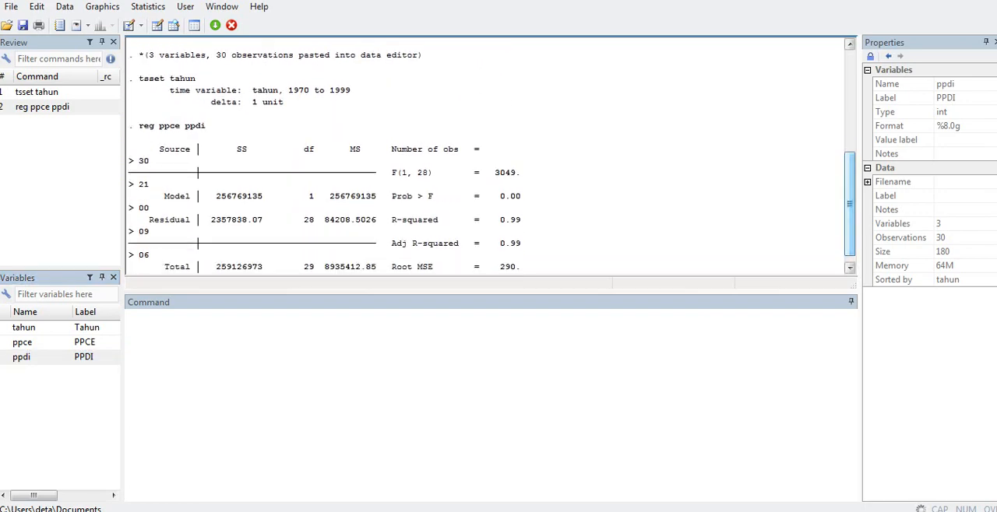
left_click_drag(850, 204, 850, 210)
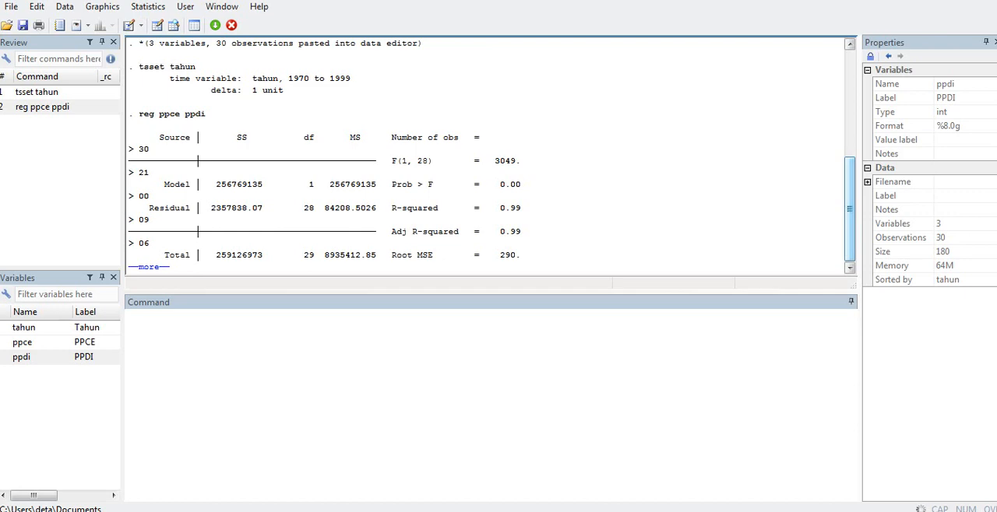
left_click(156, 319)
type("e")
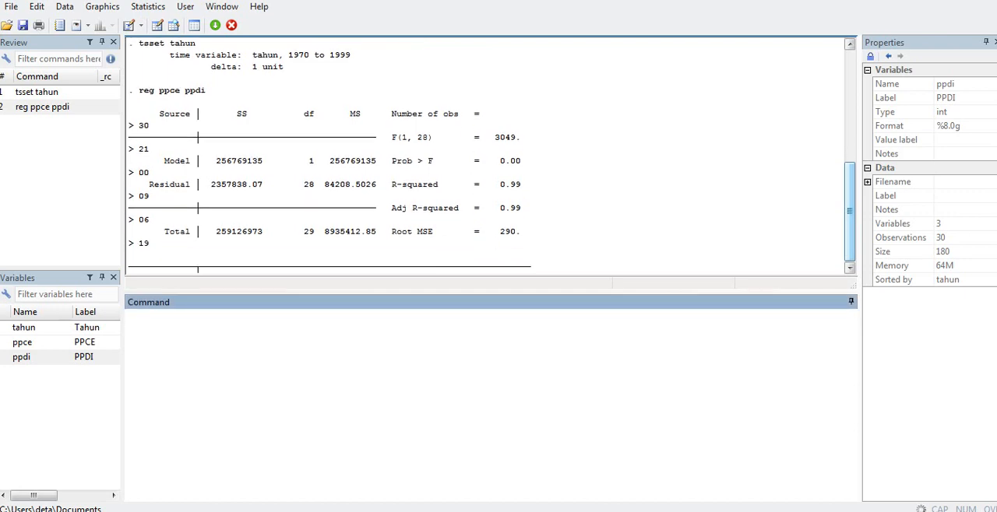
type("n")
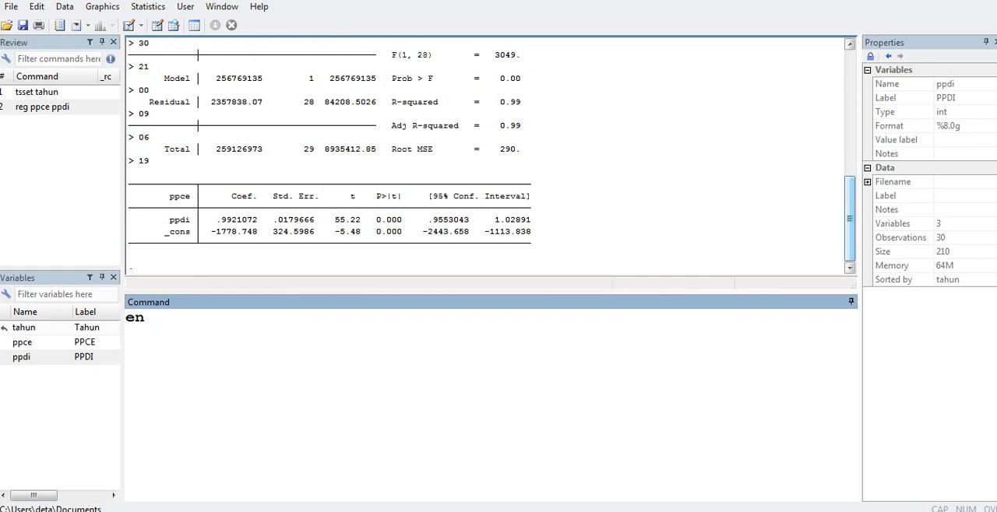
- Generate the first-lag variable ppdit_i as ppdi[_n-1]
key("BackSpace")
key("BackSpace")
type("gen ppdi")
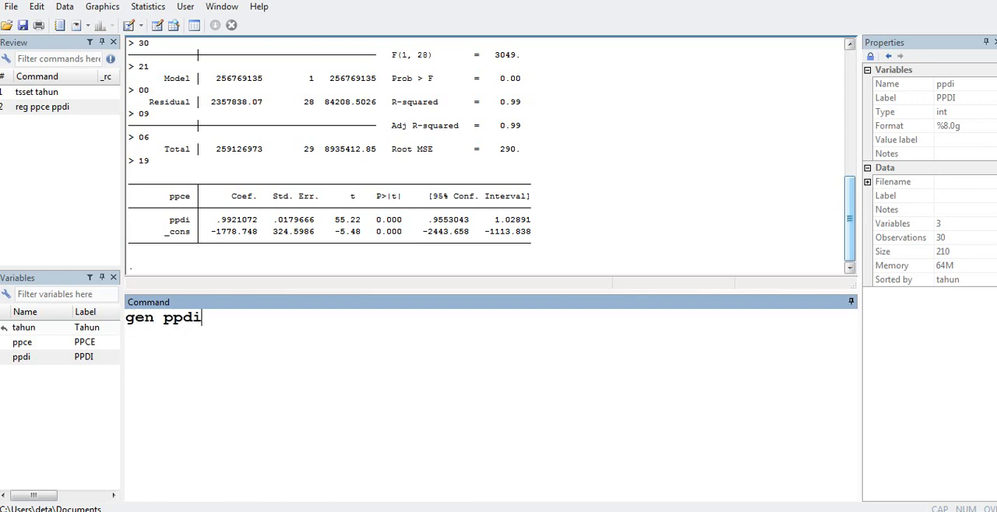
type("t_i=")
left_click(4, 357)
left_click(4, 357)
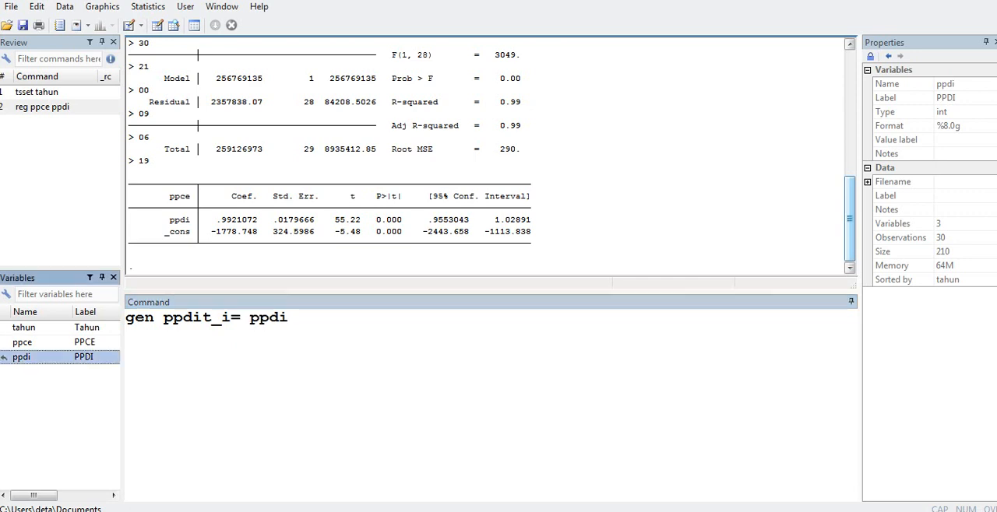
type("[")
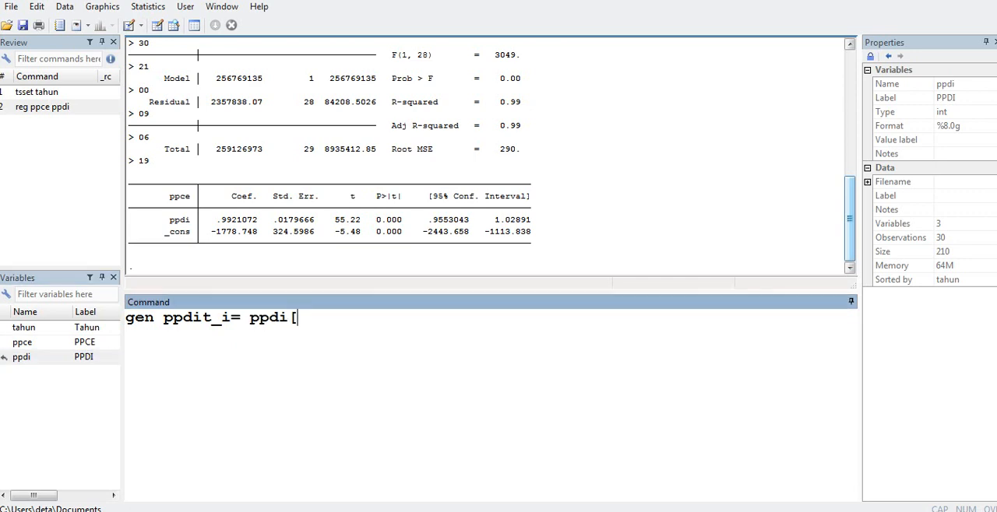
type("_n-1]")
key("Return")
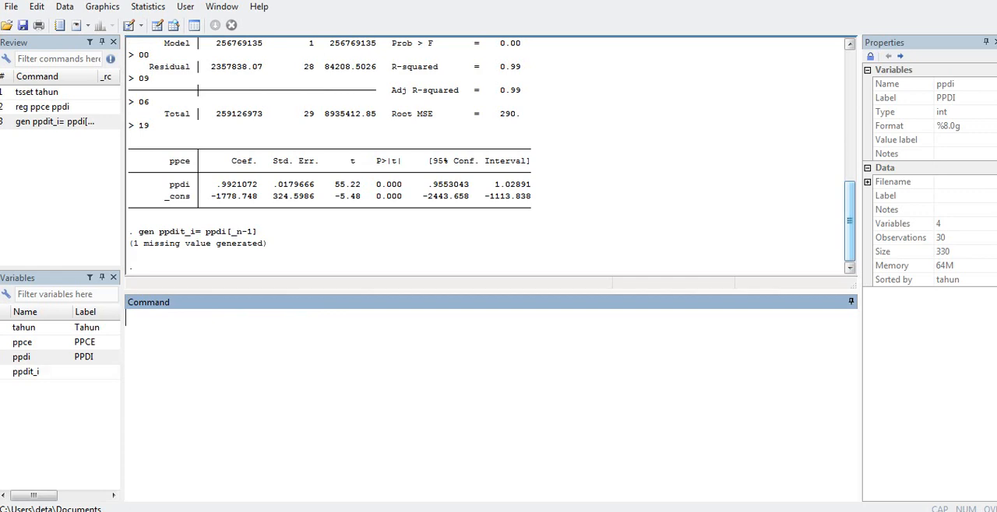
- Check the new ppdit_i column in the Data Editor and return to the main Stata window
left_click_drag(693, 0, 487, 11)
left_click(658, 8)
left_click(257, 440)
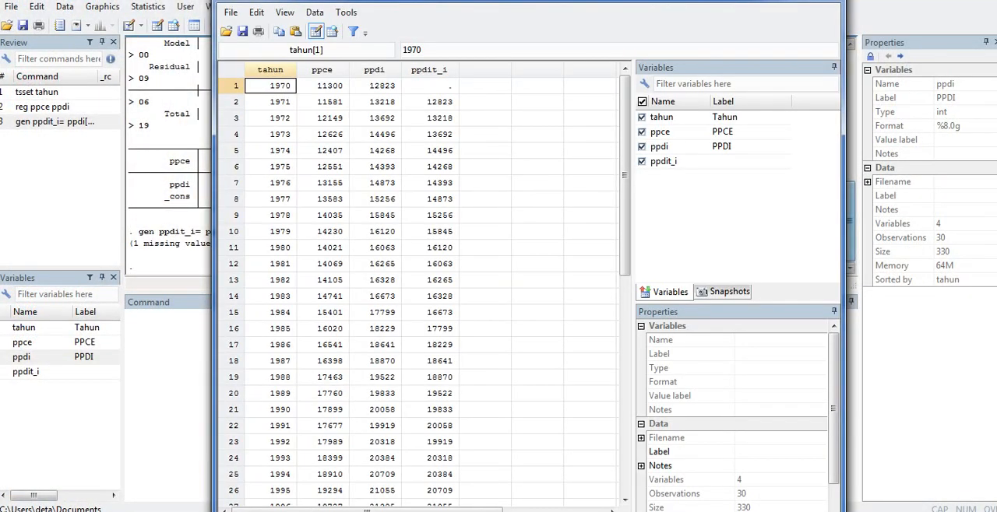
key("alt+F4")
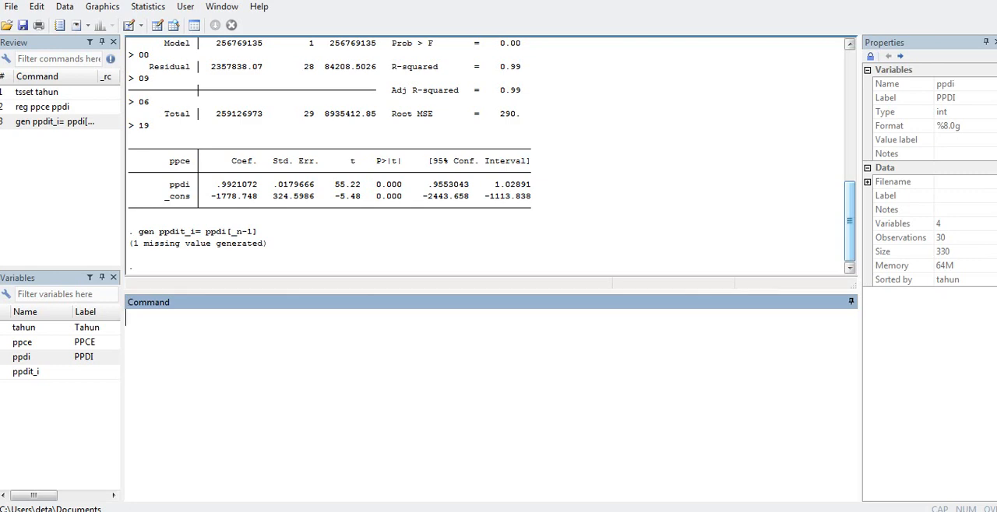
- Regress ppce on ppdi and its first lag ppdit_i, and review the output
type("reg")
double_click(4, 342)
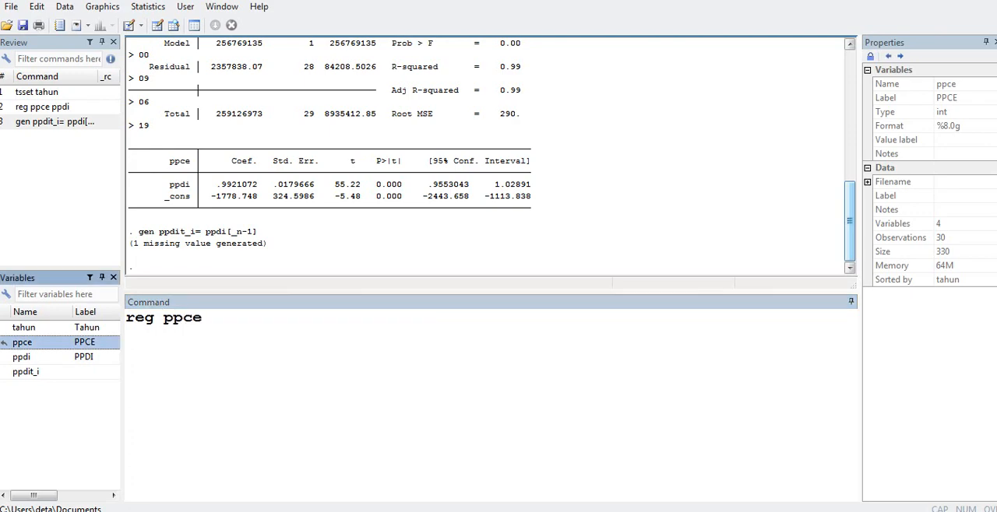
double_click(3, 357)
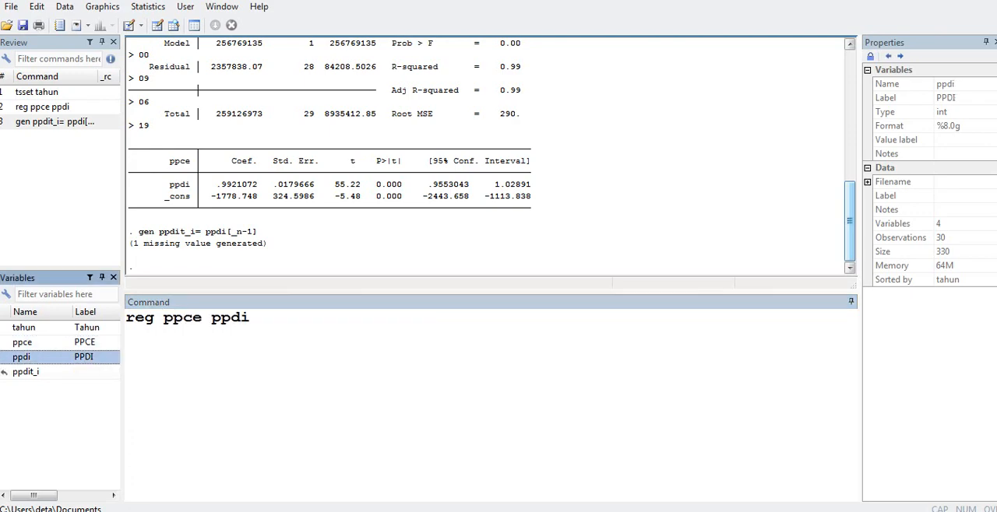
left_click(4, 372)
double_click(4, 372)
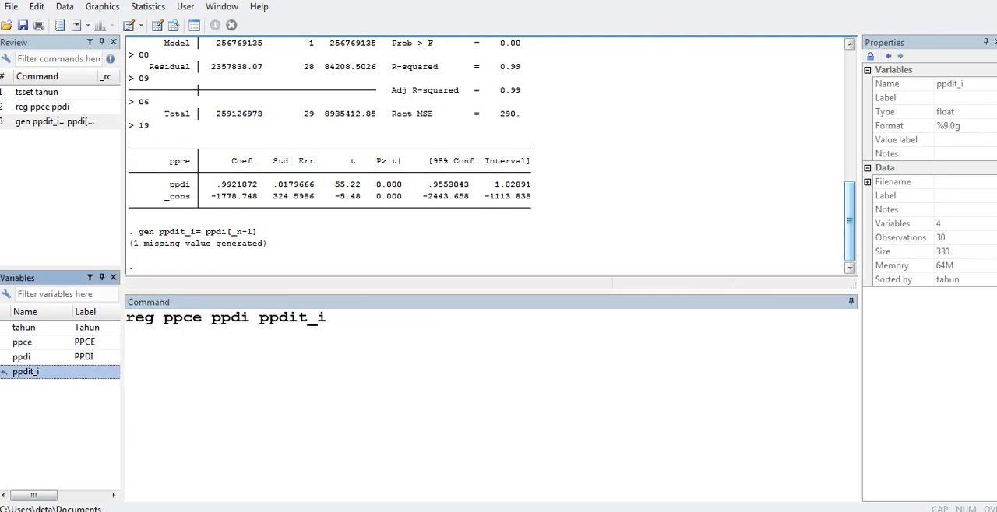
key("Return")
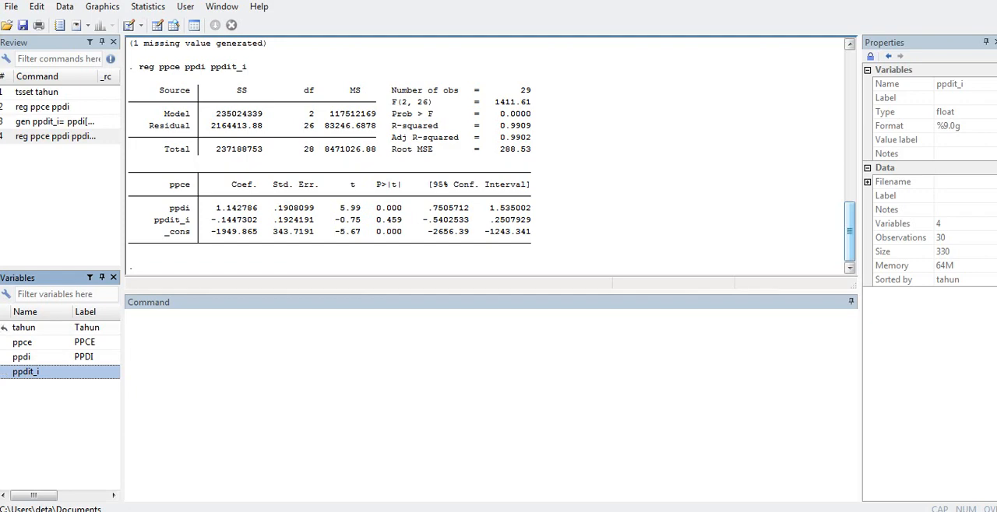
mouse_move(850, 232)
left_mouse_down()
mouse_move(850, 196)
mouse_move(849, 232)
left_mouse_up()
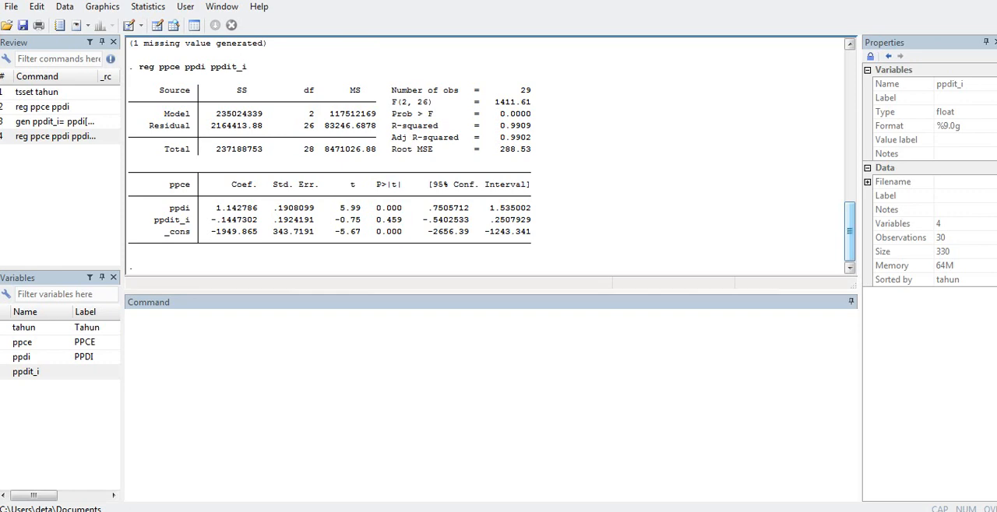
- Generate the second-lag variable ppdit_2 as ppdi[_n-2]
left_click(128, 318)
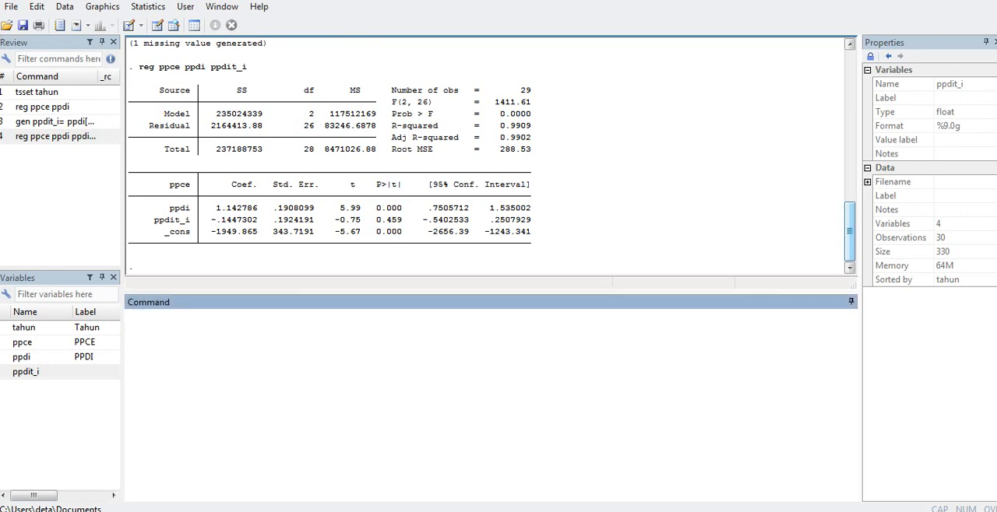
type("gen ppdit_2=")
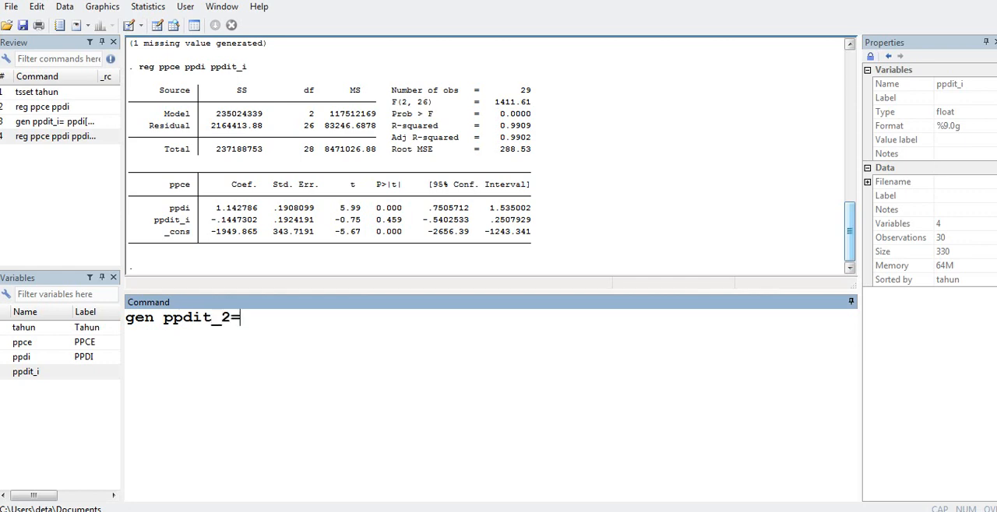
left_click(4, 357)
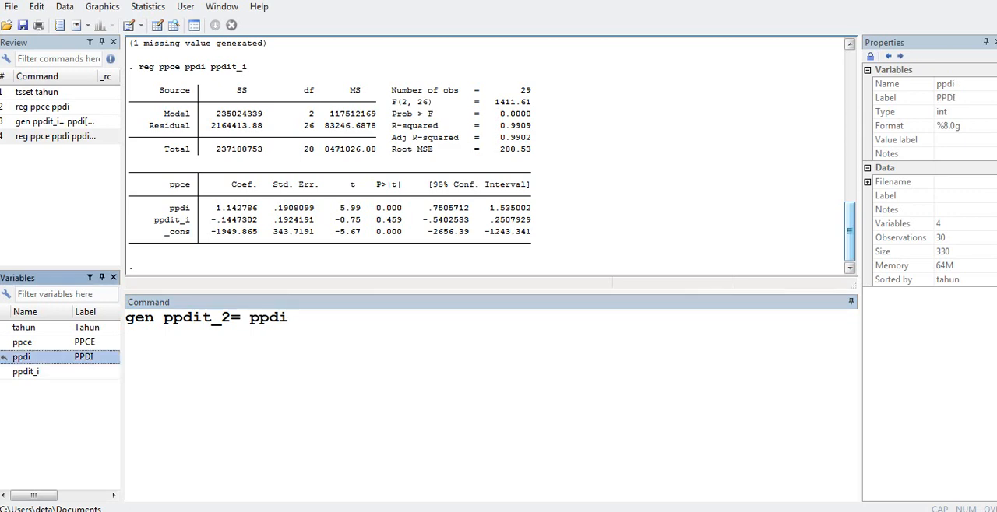
type("[_")
type("n")
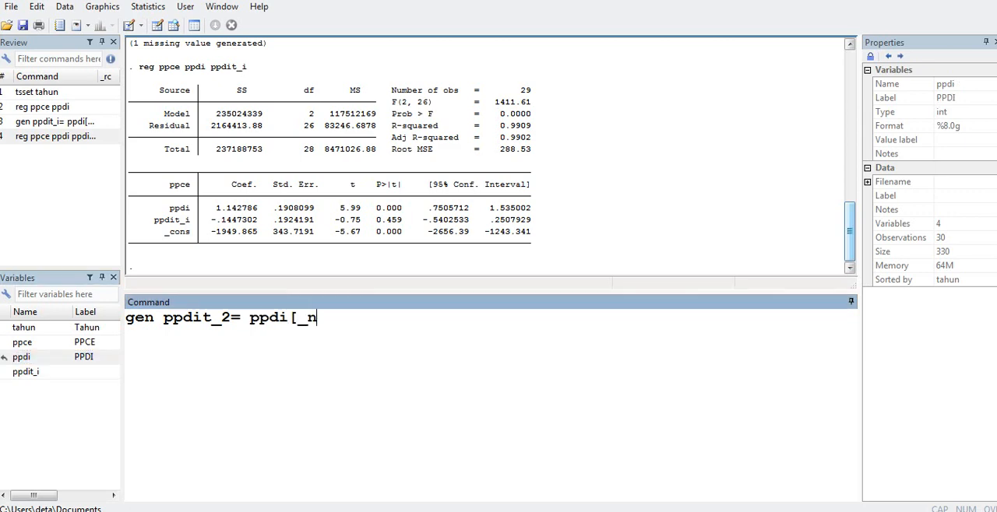
type("-2]")
key("Return")
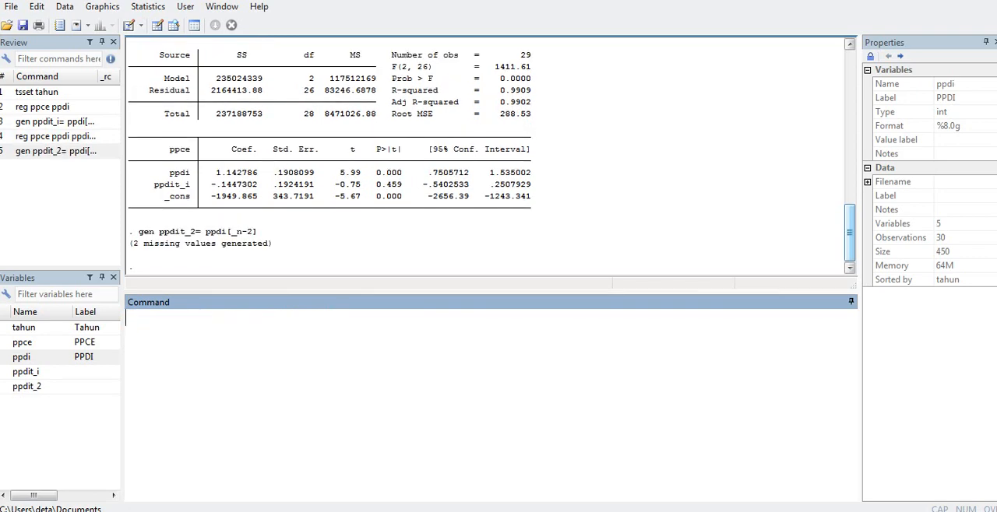
- Check the ppdit_2 column in the Data Editor and return to the main Stata window
left_click(173, 511)
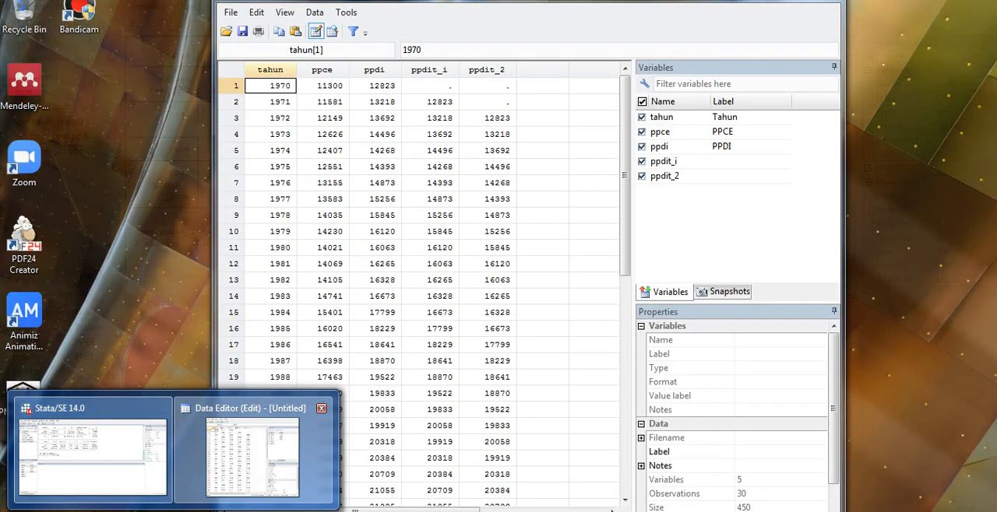
left_click(251, 455)
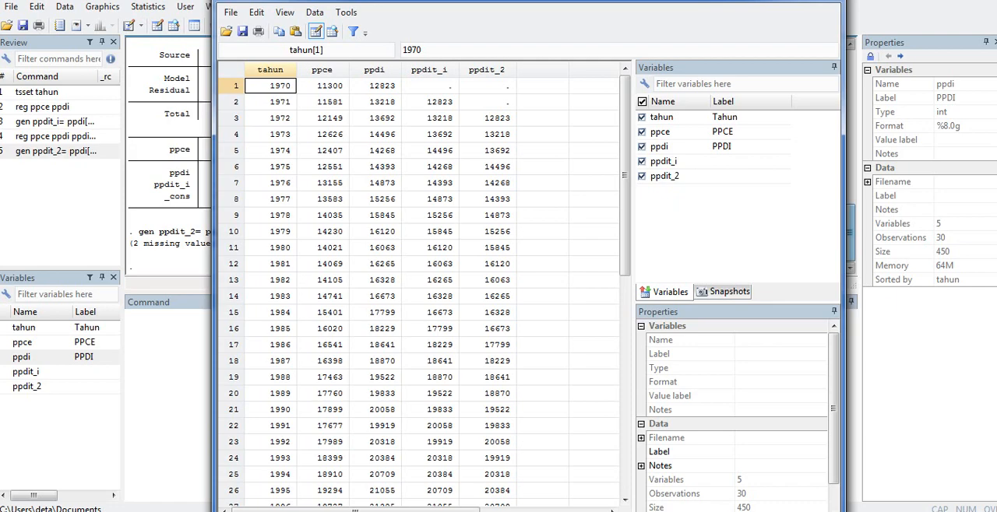
left_click_drag(624, 175, 624, 199)
key("alt+F4")
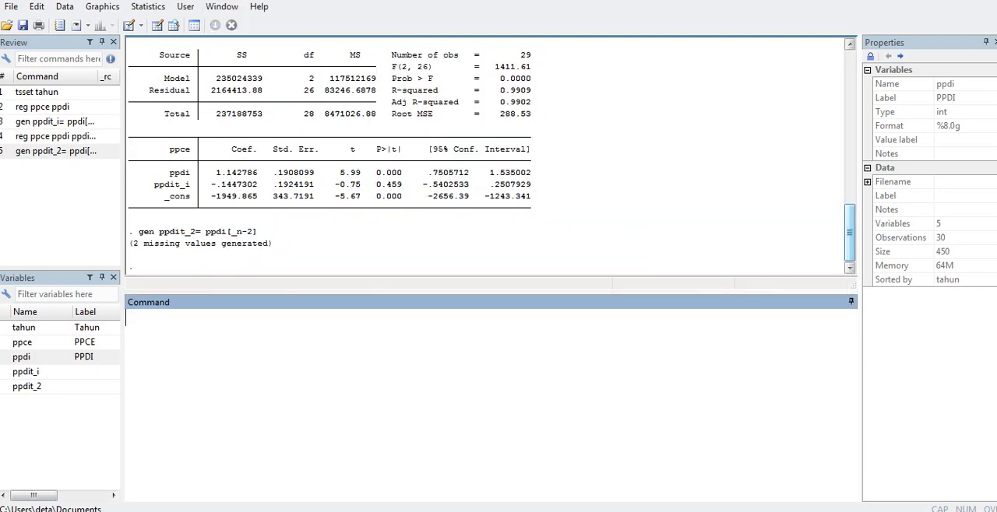
- Regress ppce on ppdi and both lags, ppdit_i and ppdit_2, and compare the output with the preceding regression
type("reg")
double_click(4, 341)
double_click(4, 357)
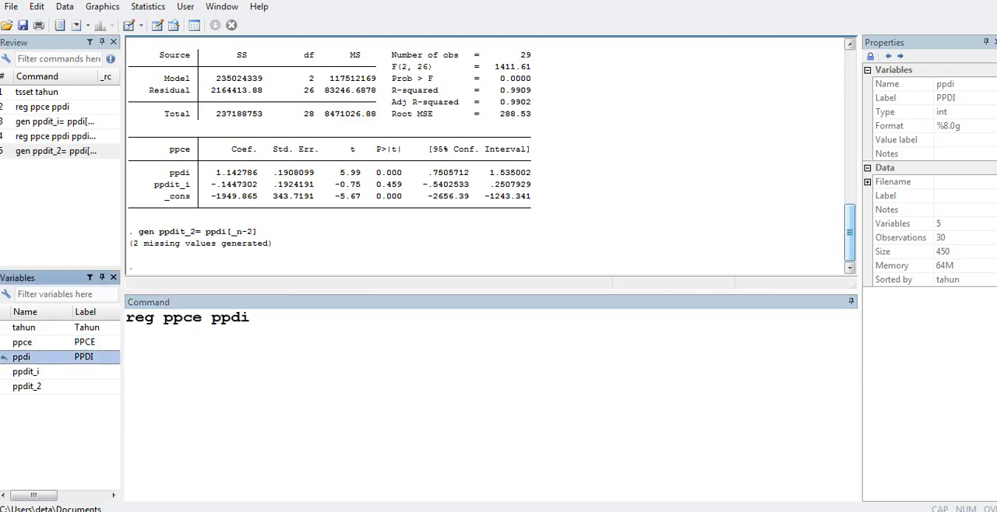
double_click(4, 372)
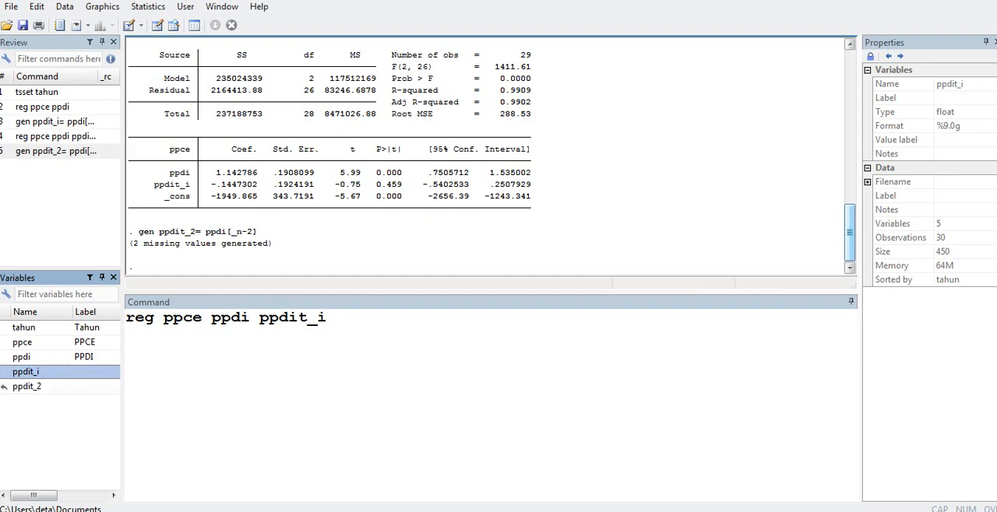
left_click(4, 387)
double_click(4, 386)
key("Return")
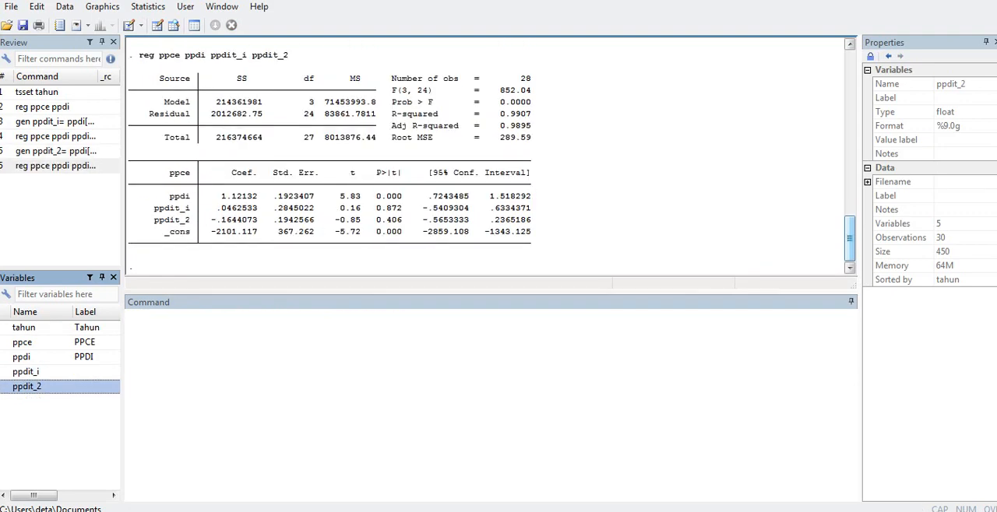
left_click_drag(850, 239, 849, 219)
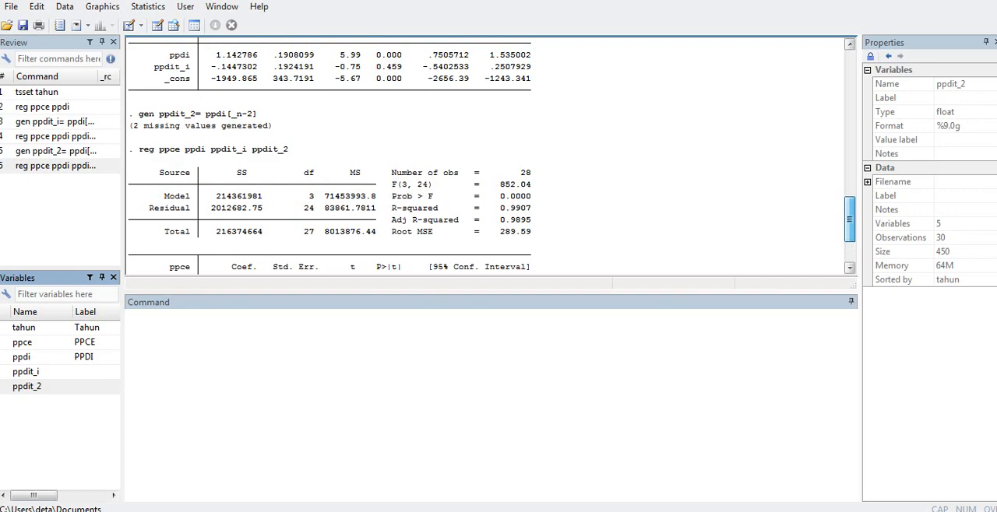
left_click_drag(850, 219, 849, 238)
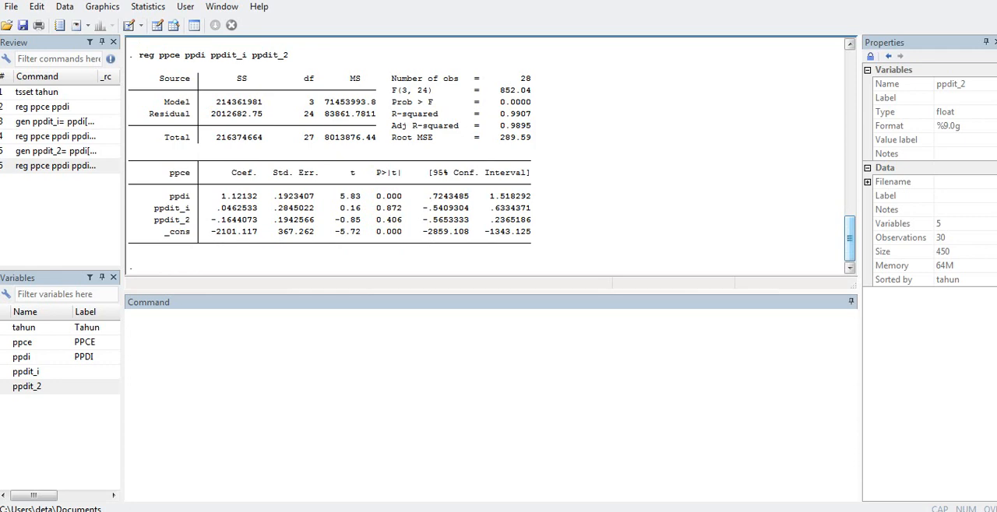
- Switch to the PowerPoint presentation and start the slide show from the Ad Hoc slide
key("alt+Tab")
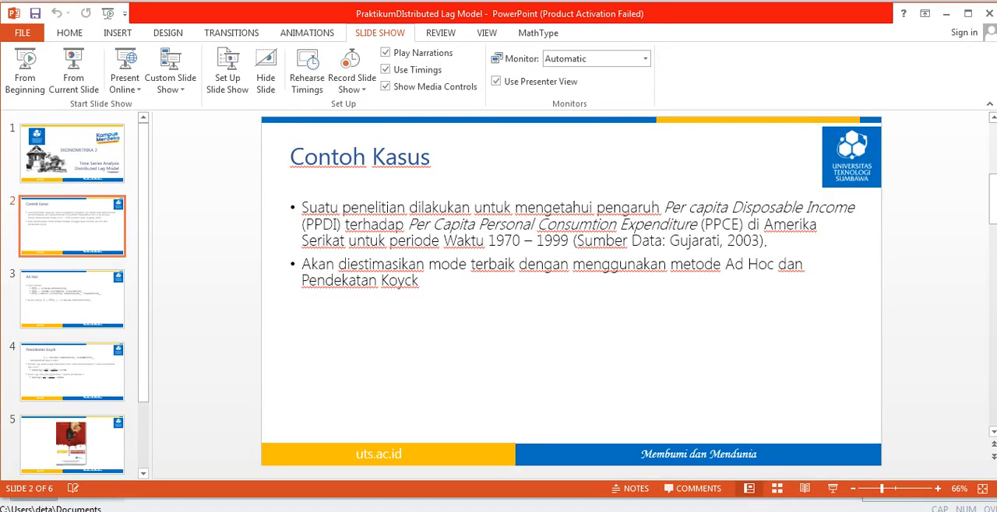
left_click(75, 307)
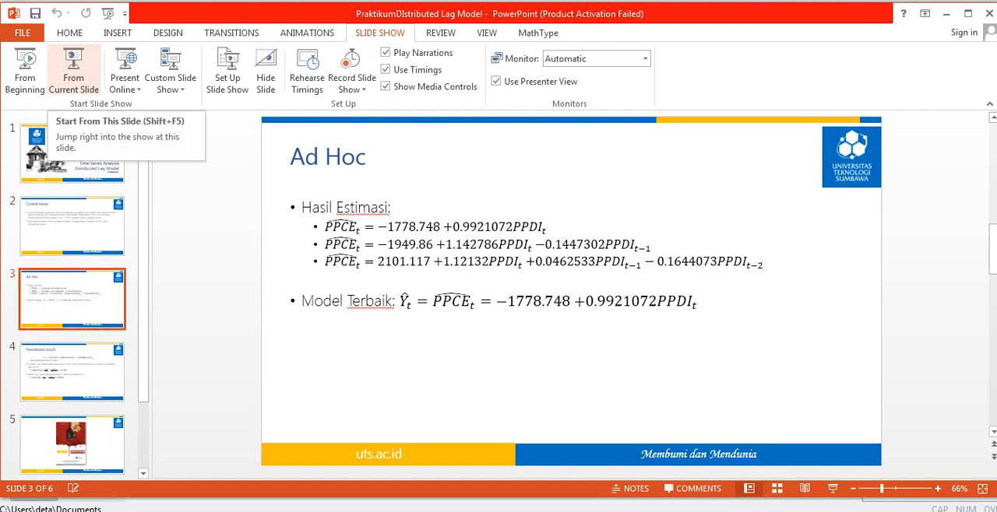
left_click(73, 70)
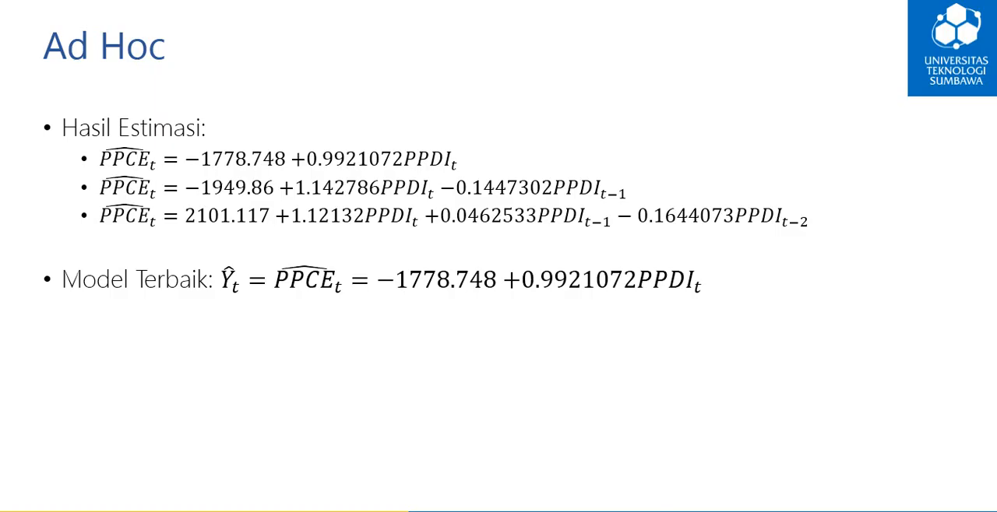
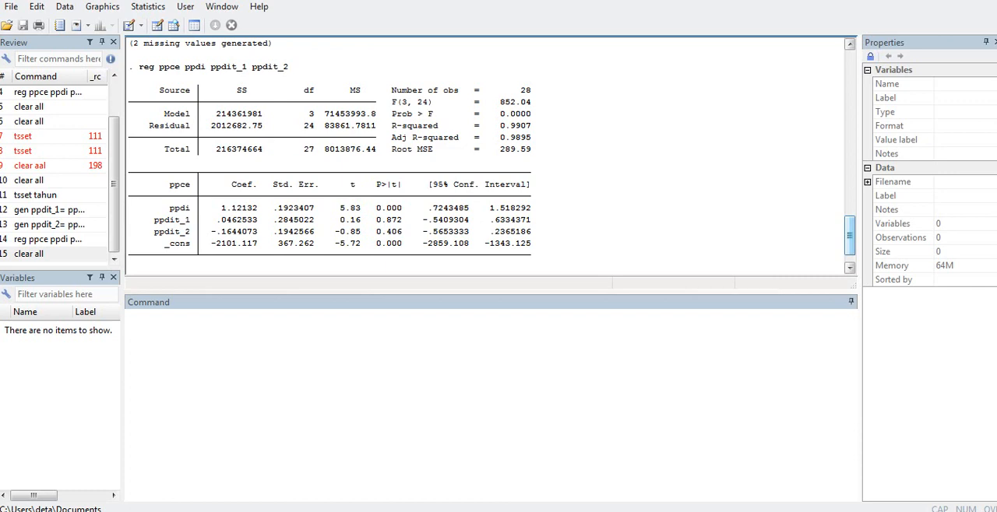
- Clear all data from Stata's memory with clear all
left_click(129, 318)
type("clea")
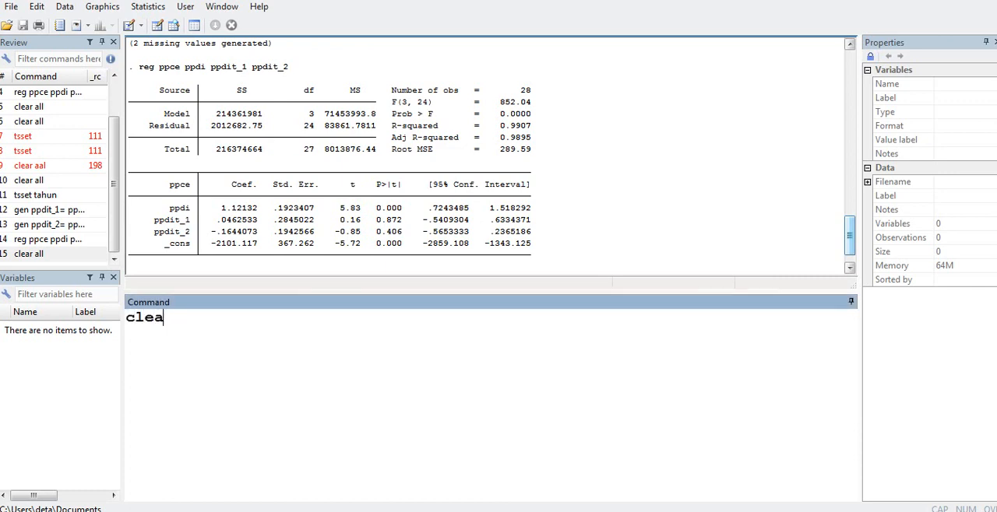
type("r all")
key("Return")
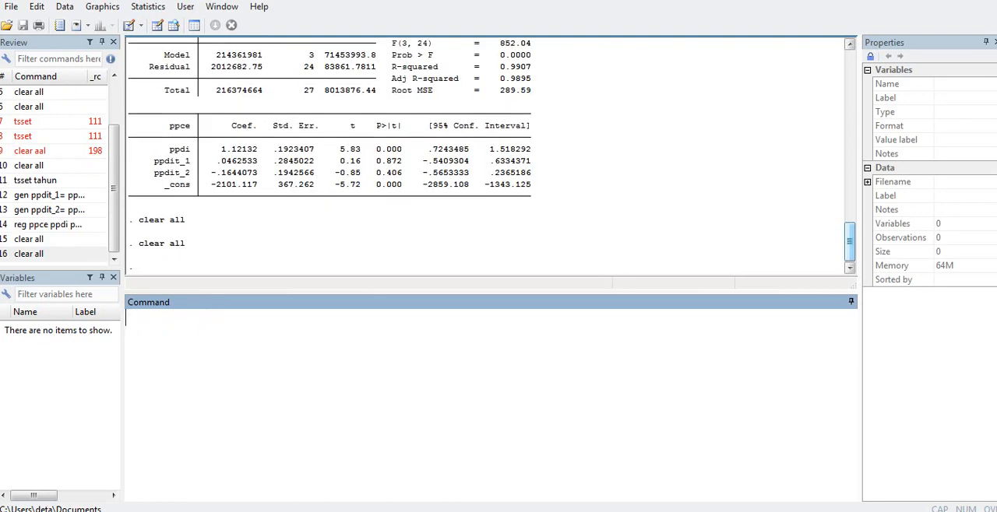
- Switch to the Data Tabel 17.2 Koyck workbook in Excel and copy the selected Tahun, PPCE and PPDI table with its headers
mouse_move(246, 511)
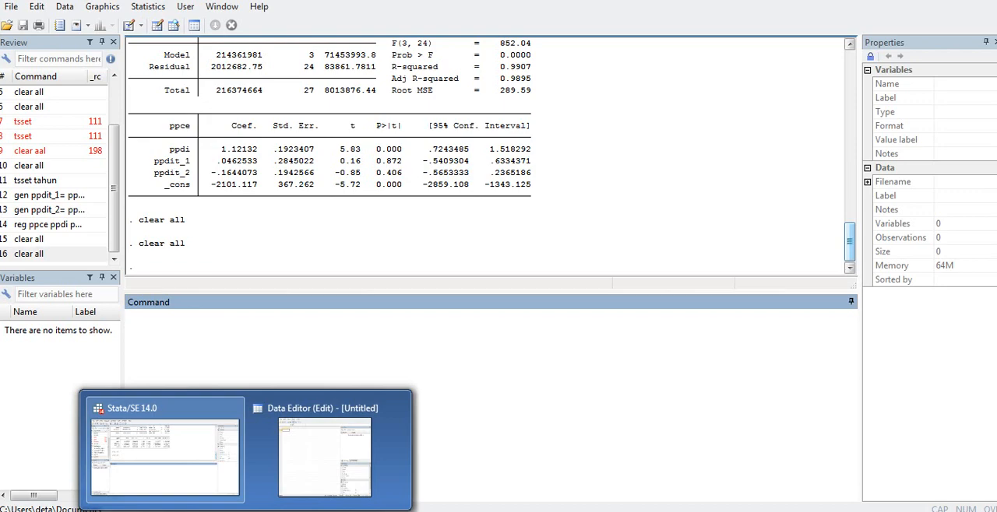
left_click(153, 511)
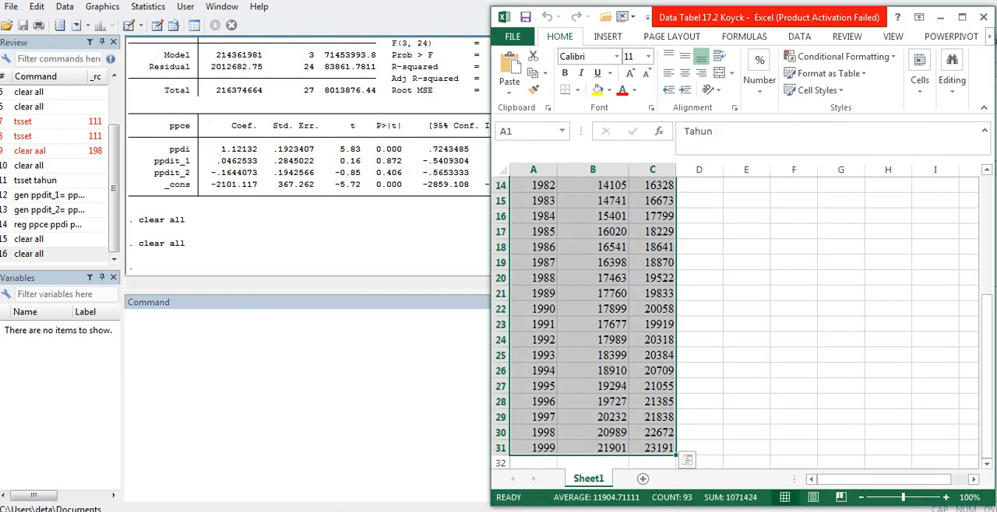
left_click_drag(986, 337, 985, 218)
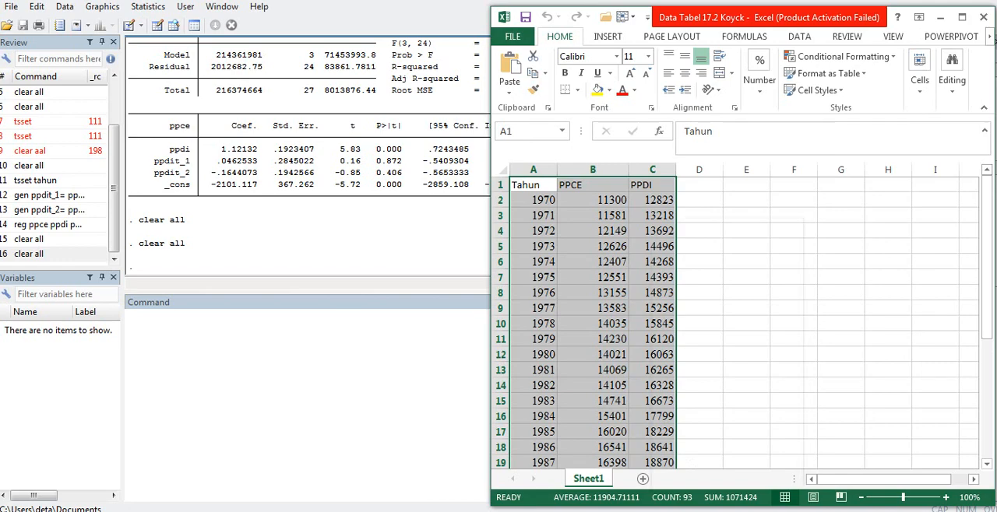
right_click(651, 217)
left_click(686, 246)
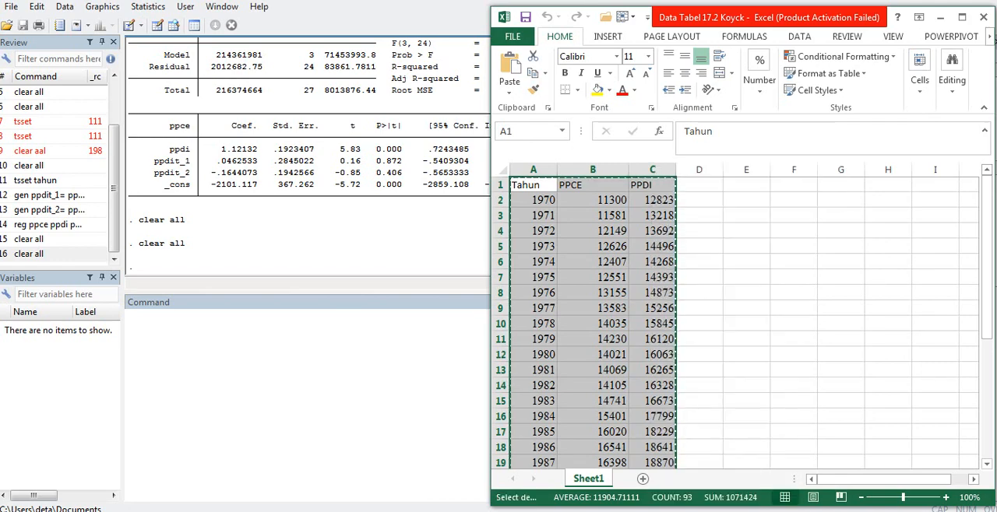
- Paste the copied table into Stata's Data Editor, treating the first row as variable names, and return to the main Stata window
mouse_move(244, 510)
left_click(340, 438)
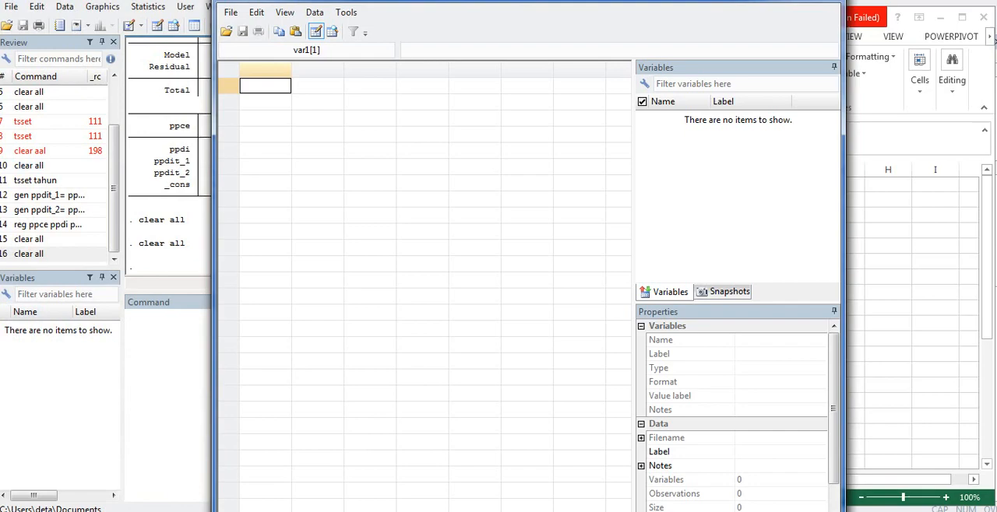
key("ctrl+v")
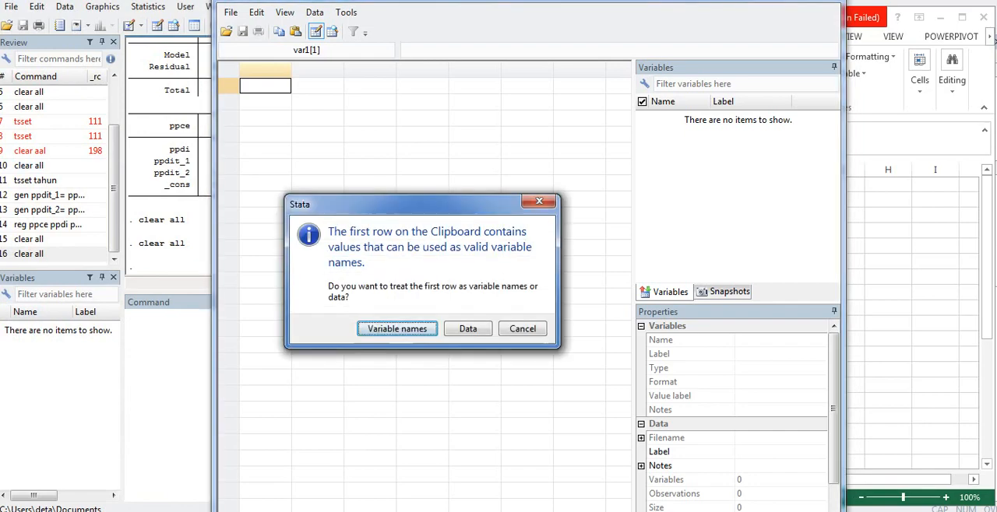
key("Return")
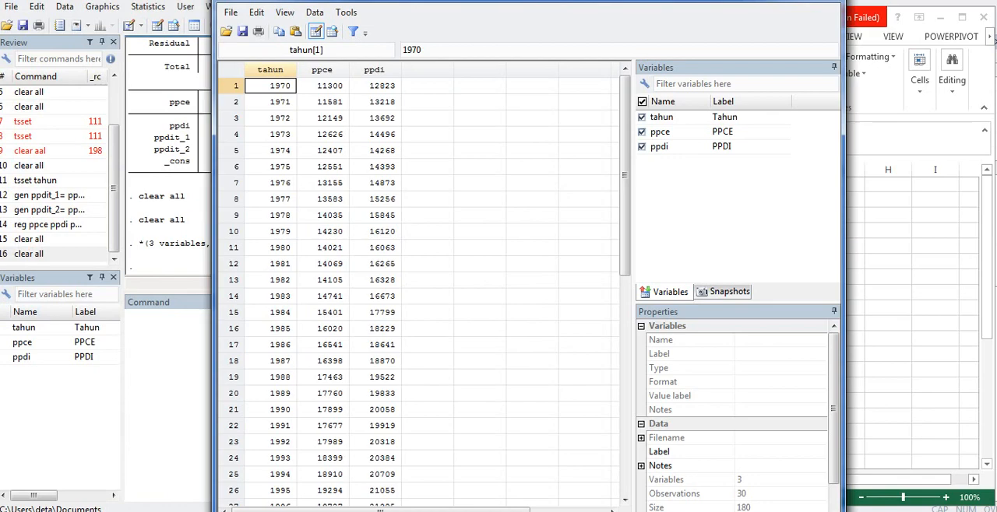
left_click(823, 1)
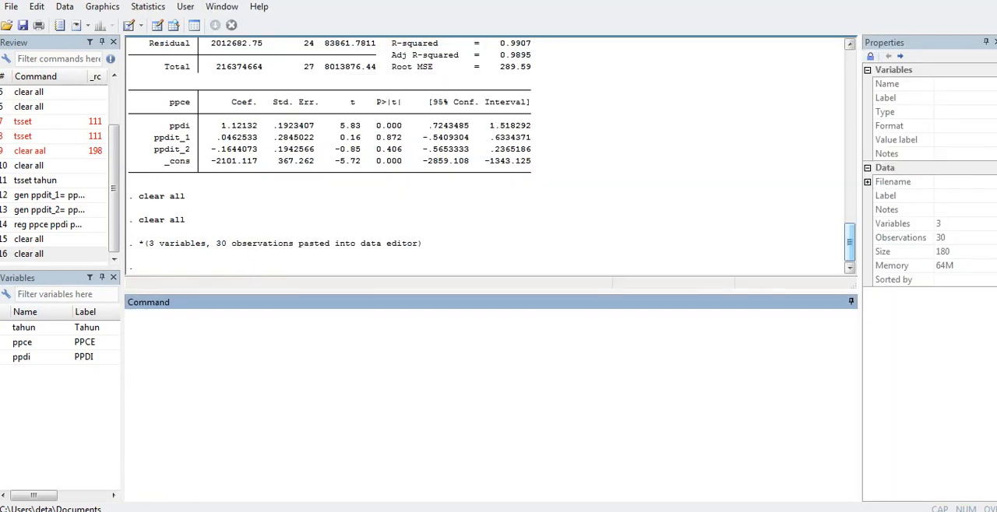
- Declare the dataset as a time series with tahun as the time variable
type("tsset")
left_click(4, 328)
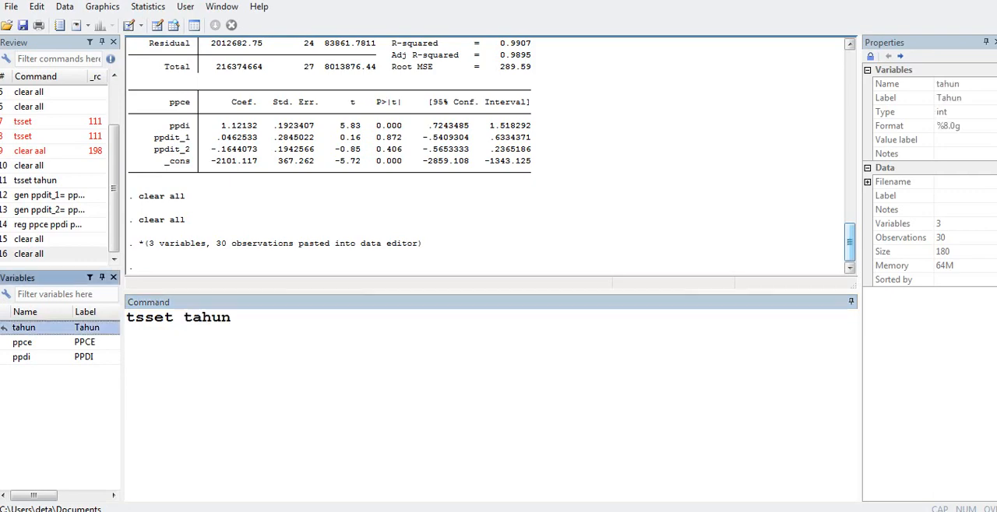
key("Return")
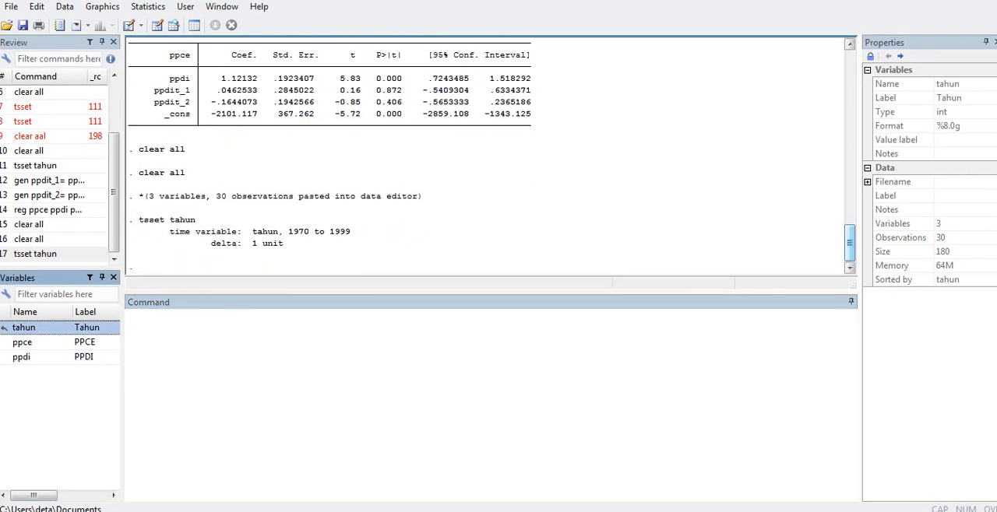
- Generate the lagged dependent variable ppcet_1 as ppce[_n-1]
left_click(131, 317)
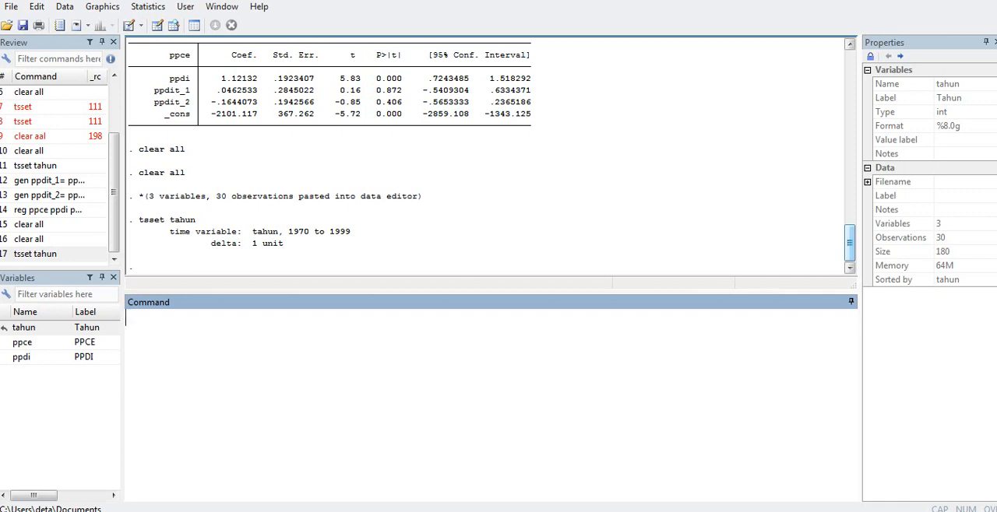
type("gen ppcet")
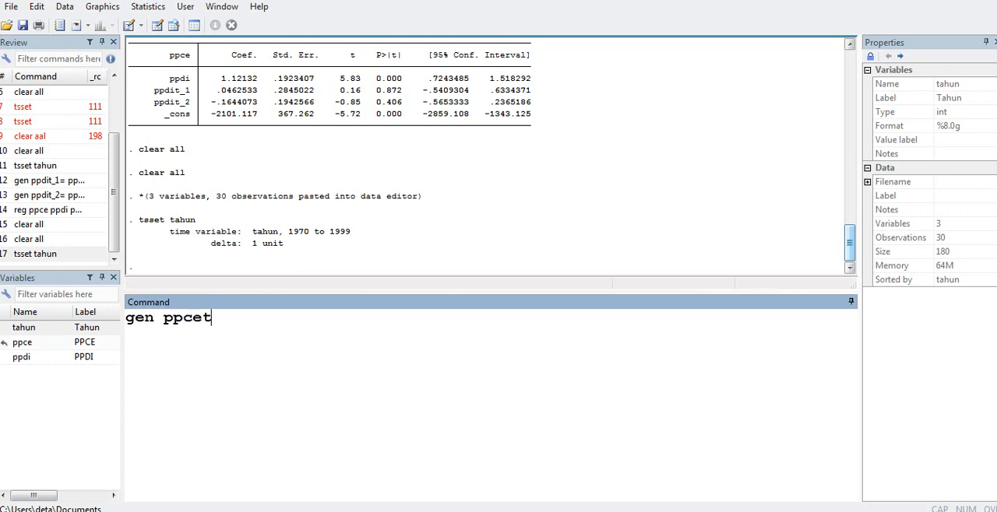
type("_1=")
double_click(23, 343)
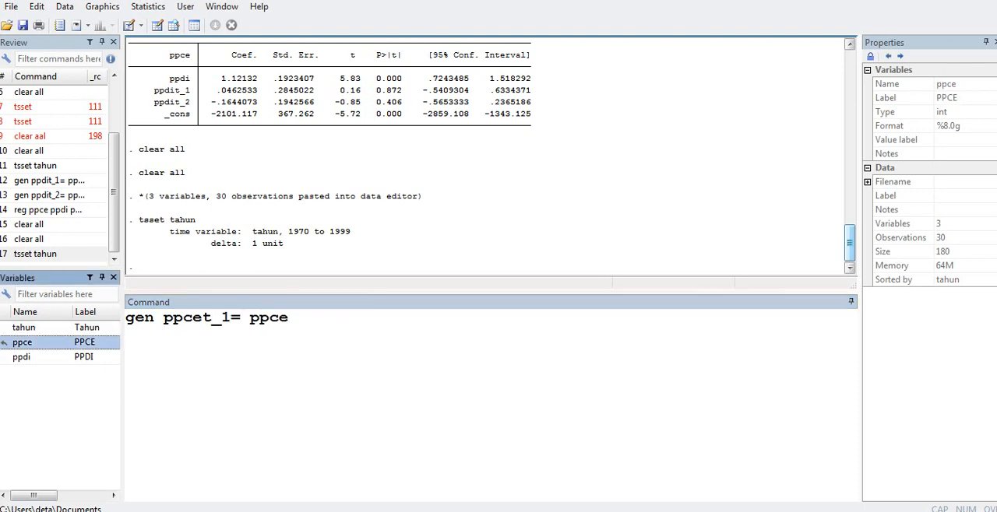
type("[")
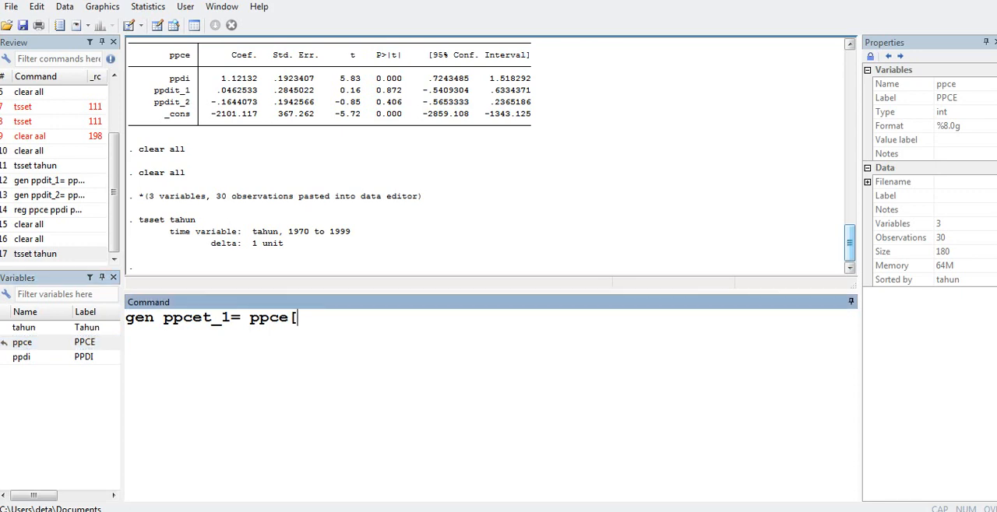
type("_n-1]")
key("Return")
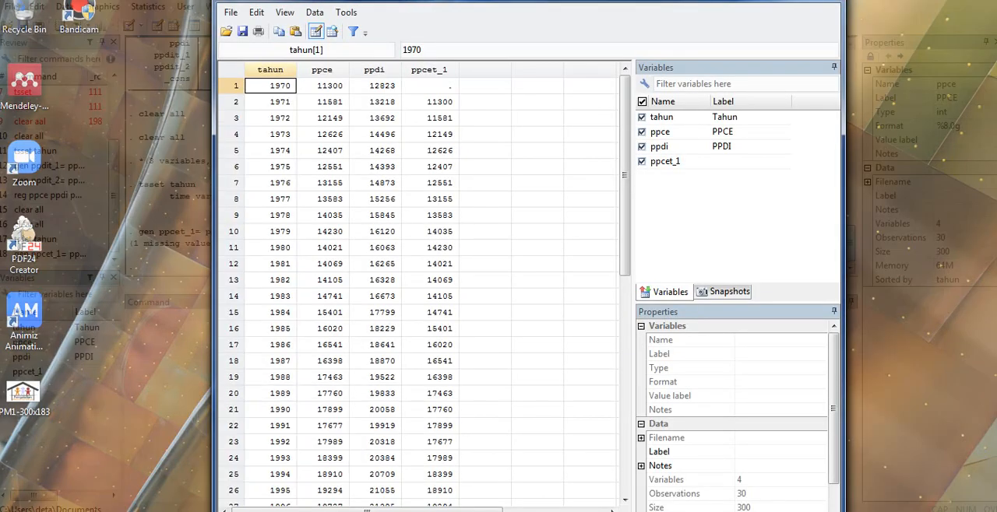
- Check the ppcet_1 column in the Data Editor and return to the main Stata window
left_click(325, 450)
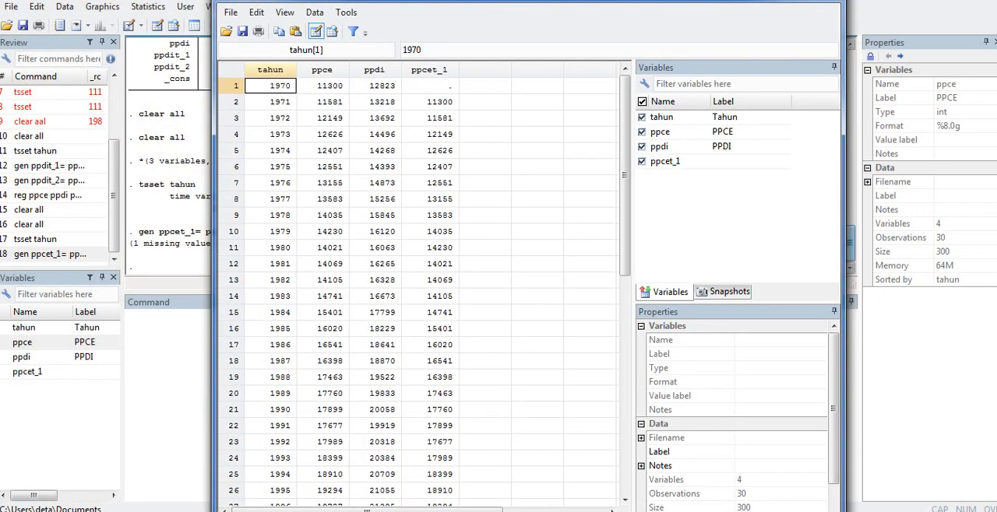
left_click_drag(429, 86, 429, 345)
left_click(824, 2)
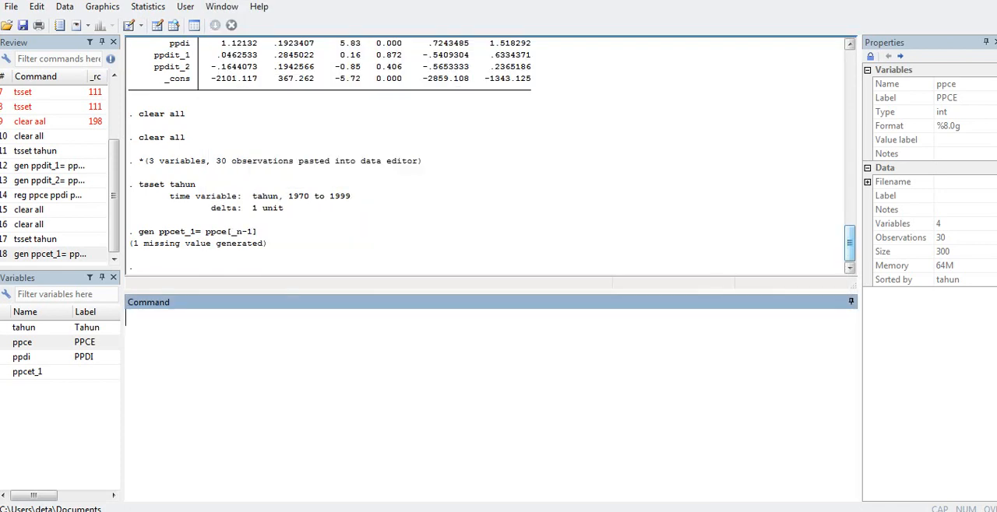
- Regress ppce on ppdi and the lagged dependent variable ppcet_1
type("reg")
double_click(4, 342)
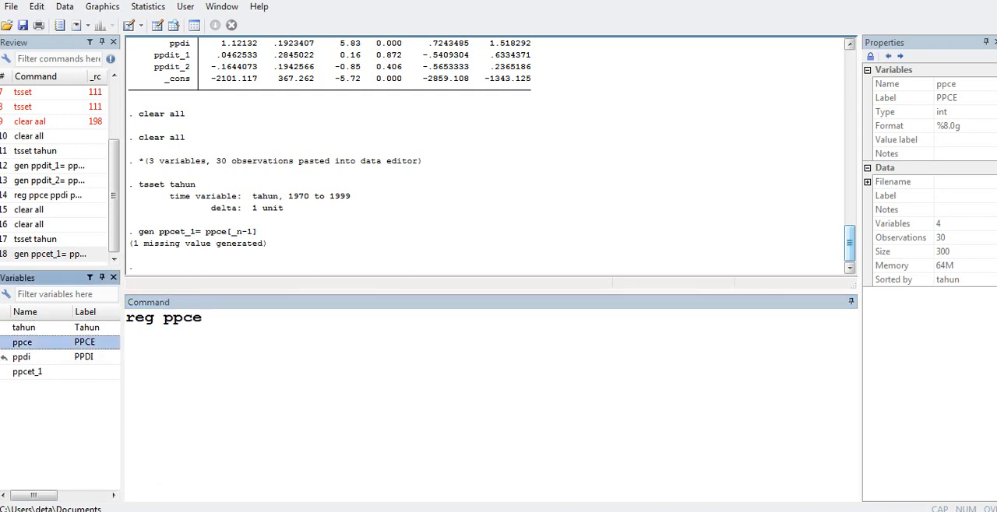
double_click(4, 357)
double_click(5, 372)
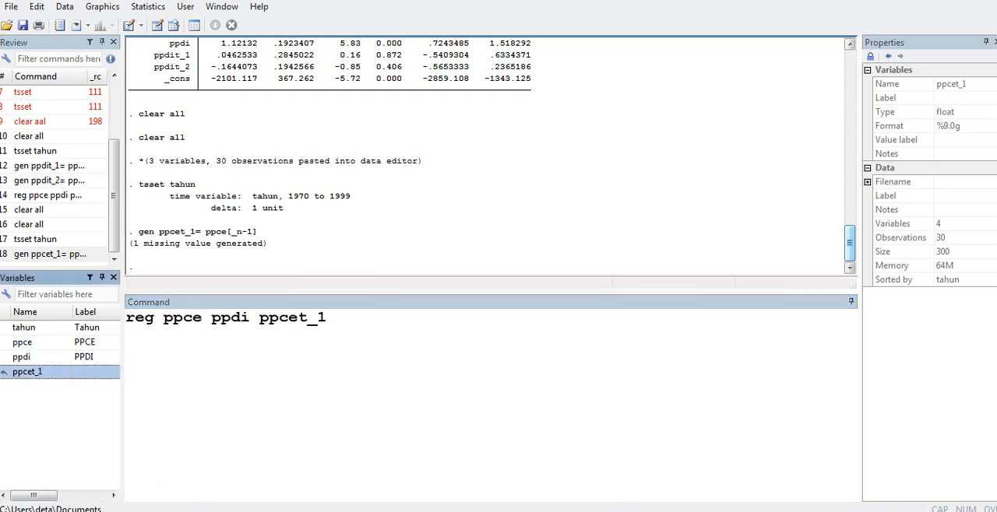
key("Return")
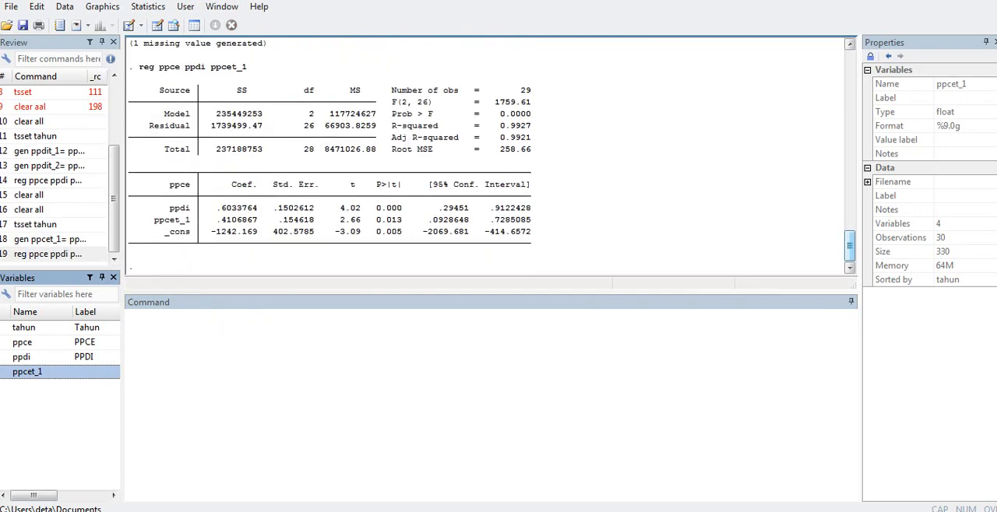
- Examine the adjusted R-squared, the coefficient p-values and Prob > F in the Koyck regression output
left_click_drag(850, 246, 850, 246)
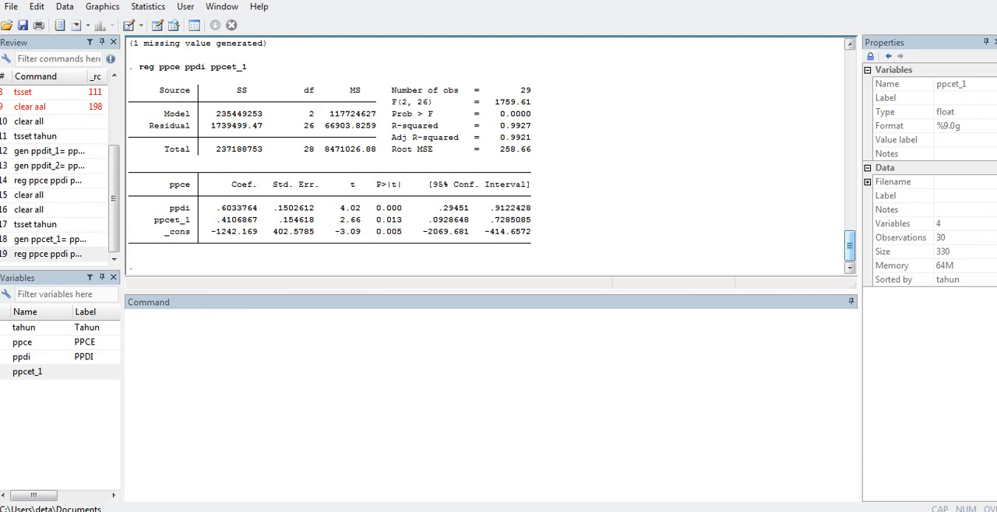
left_click_drag(531, 137, 500, 137)
left_click(529, 139)
left_click_drag(402, 208, 375, 231)
left_click_drag(532, 114, 500, 114)
left_click(127, 318)
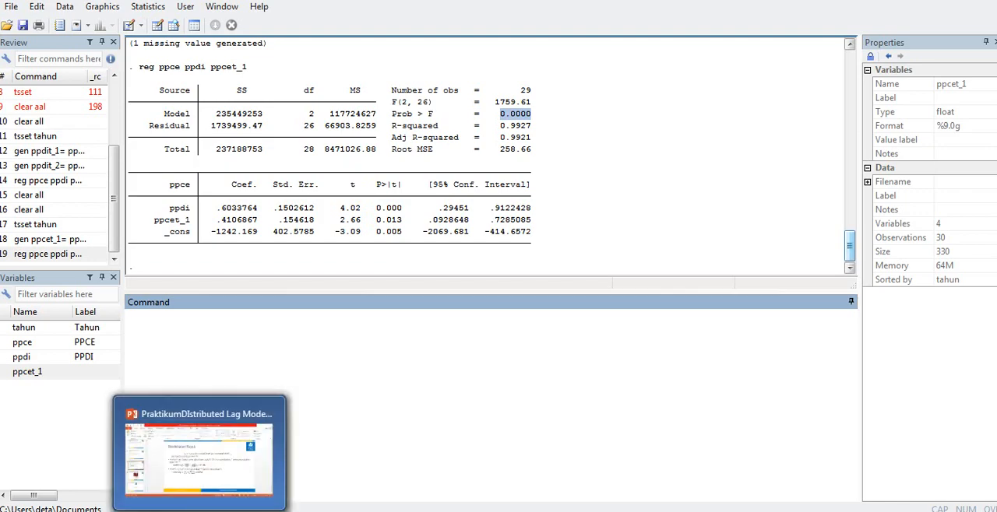
- Switch to the PowerPoint presentation and start the slide show from the Pendekatan Koyck slide
left_click(200, 510)
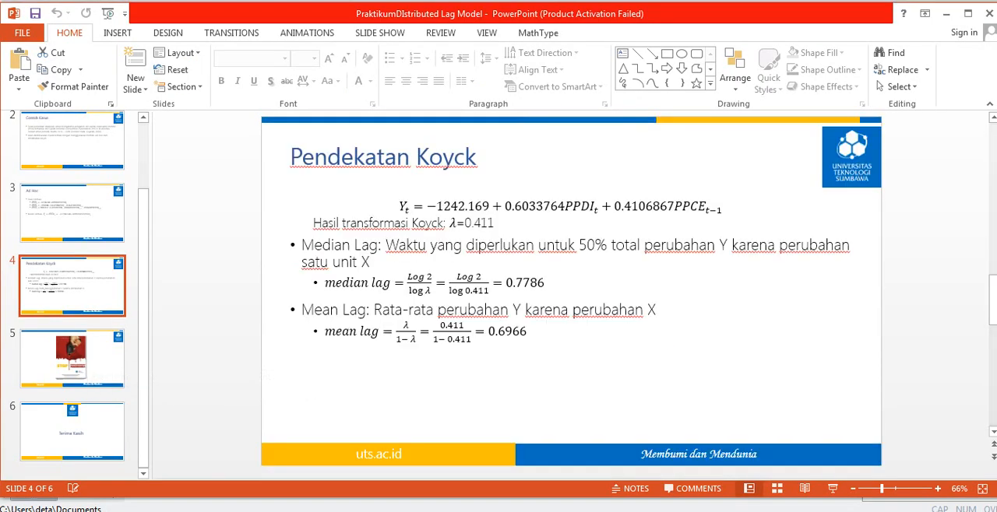
left_click(379, 33)
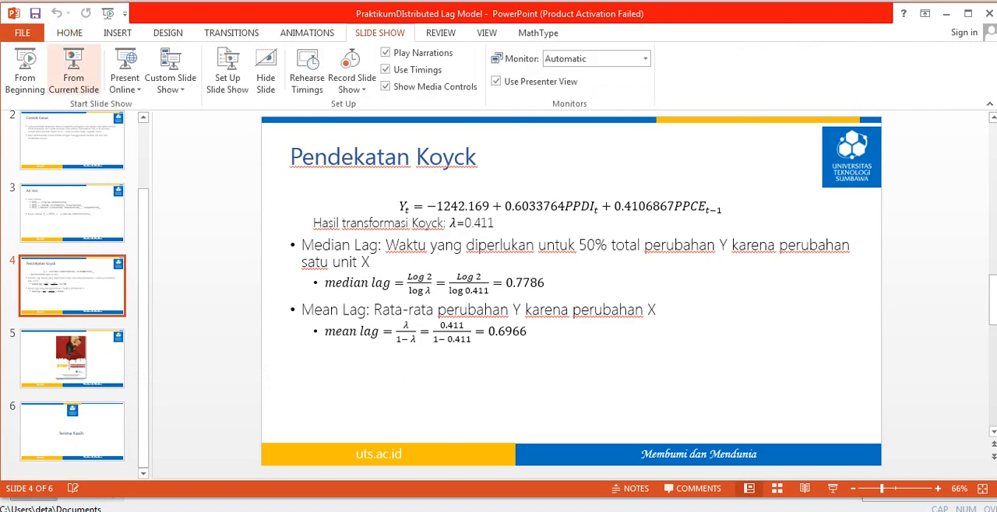
left_click(73, 70)
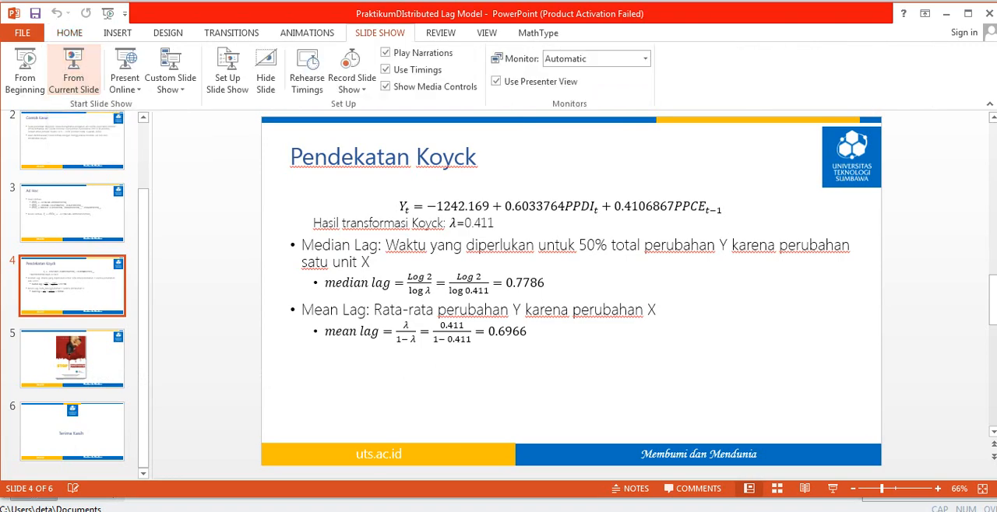